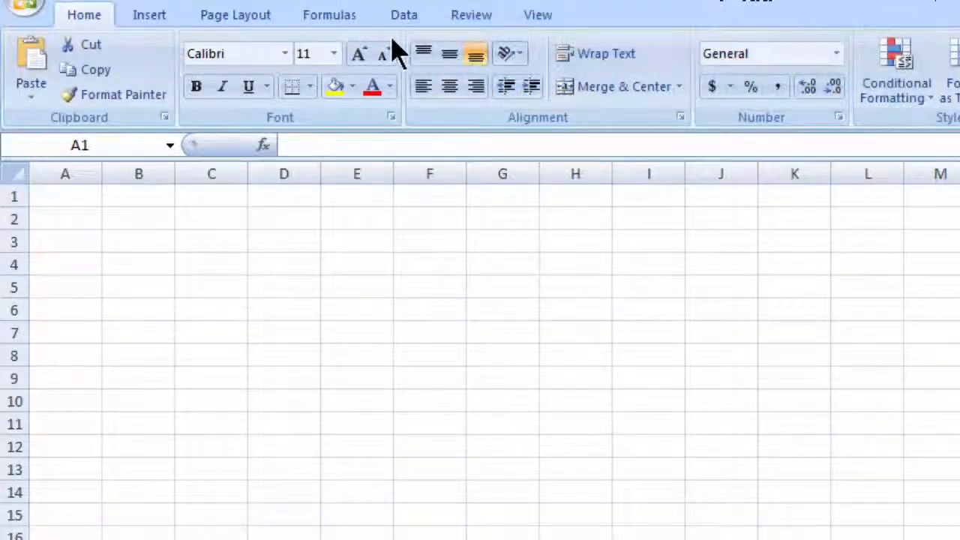
Start importing the text file CO2.txt from the 1-Excel-importing_data folder as external data
click(407, 17)
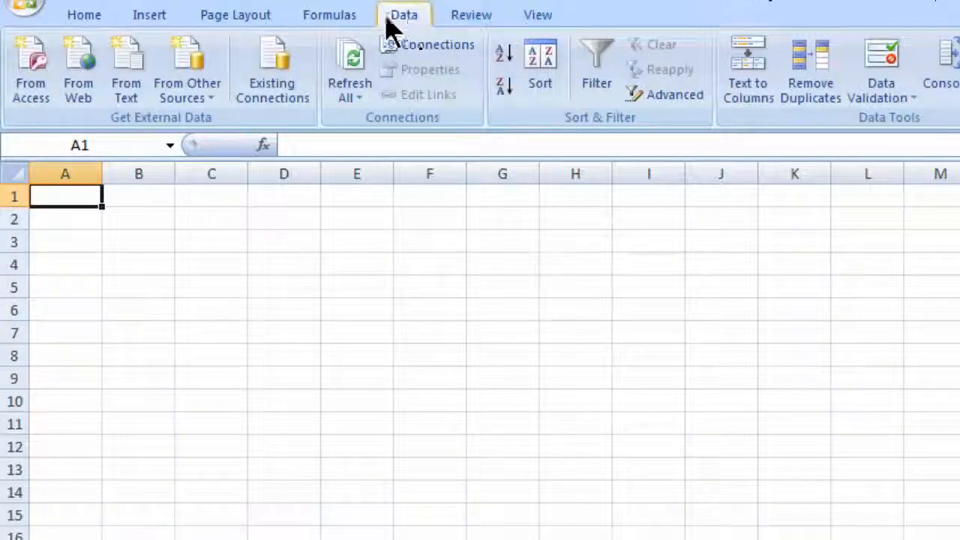
click(133, 81)
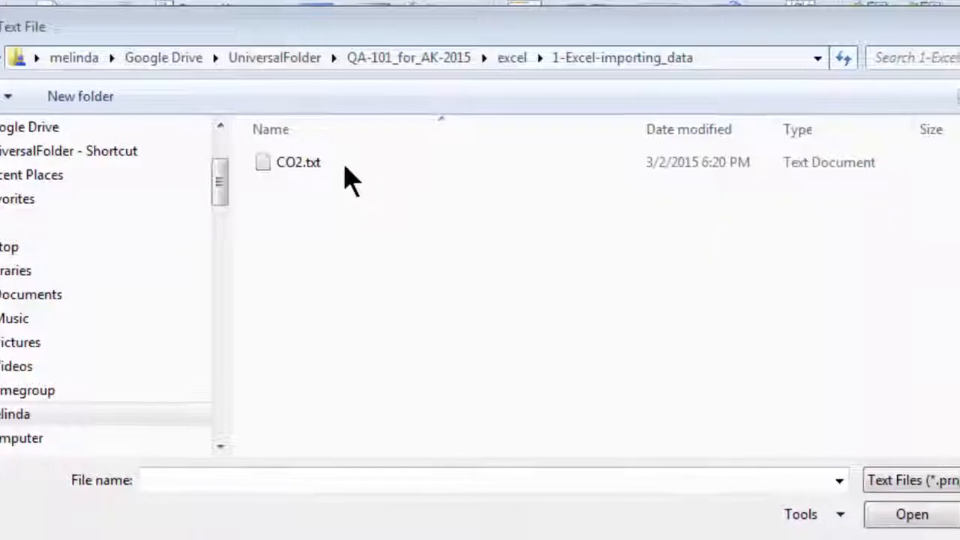
click(319, 164)
click(892, 511)
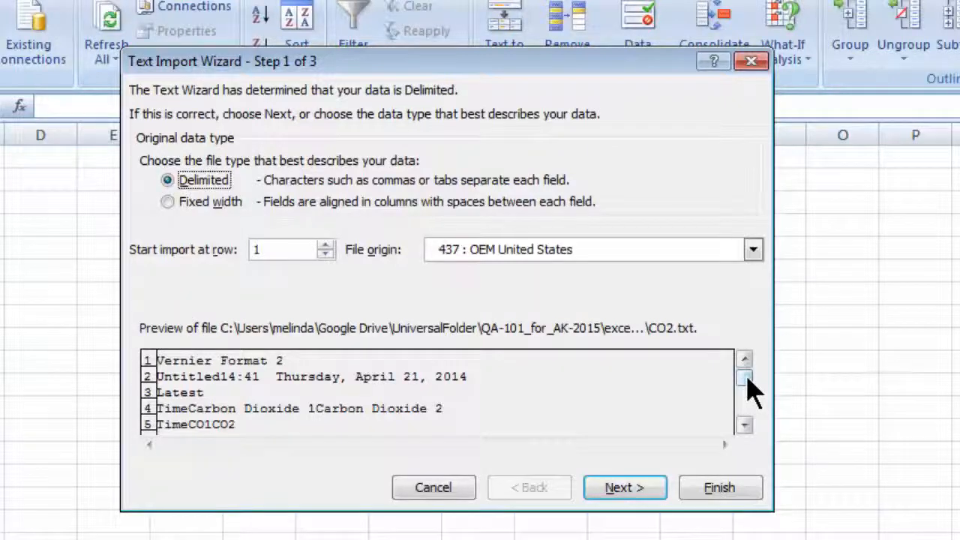
Keep the file type as Delimited and set the import to start at row 2
drag(747, 378, 748, 406)
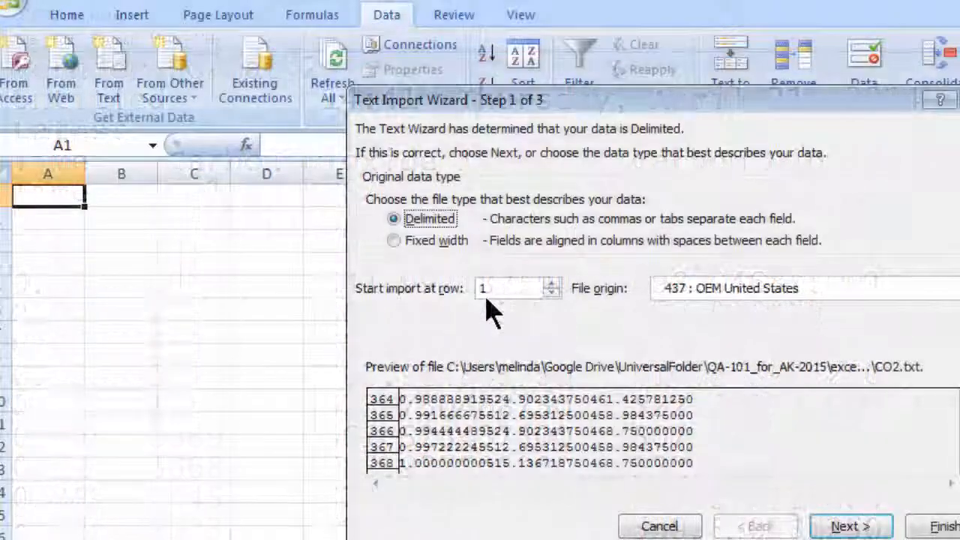
click(552, 285)
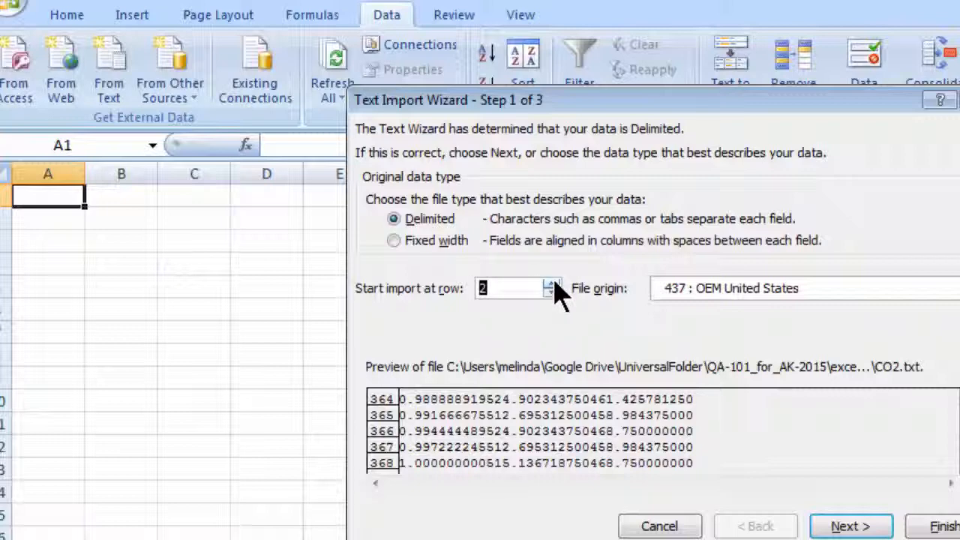
click(860, 528)
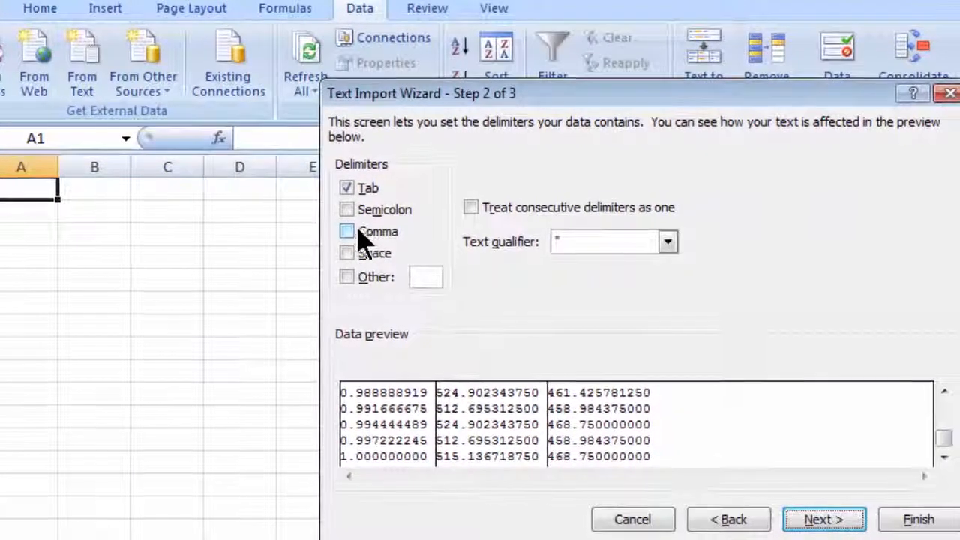
Try the comma and semicolon delimiters against the data preview, and restore Tab as the only delimiter
click(347, 232)
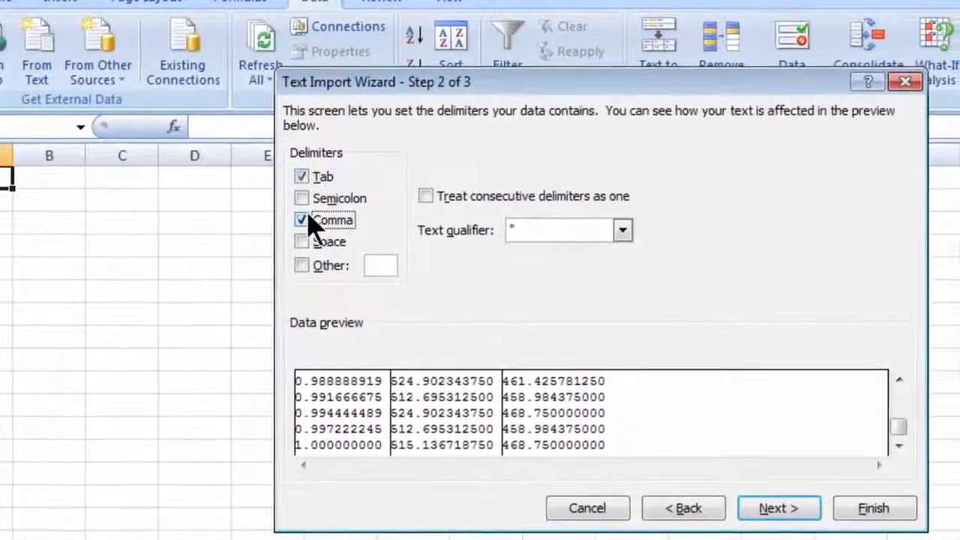
click(296, 219)
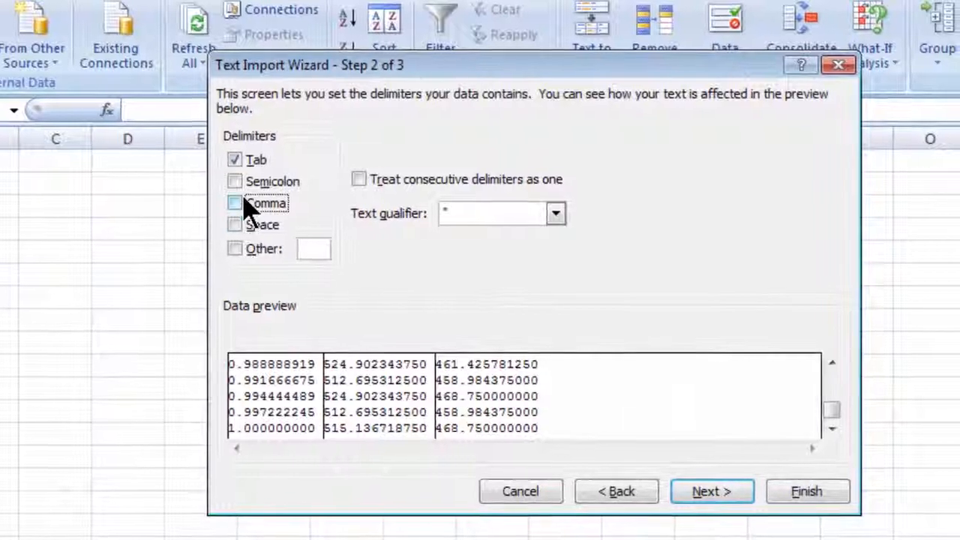
click(232, 183)
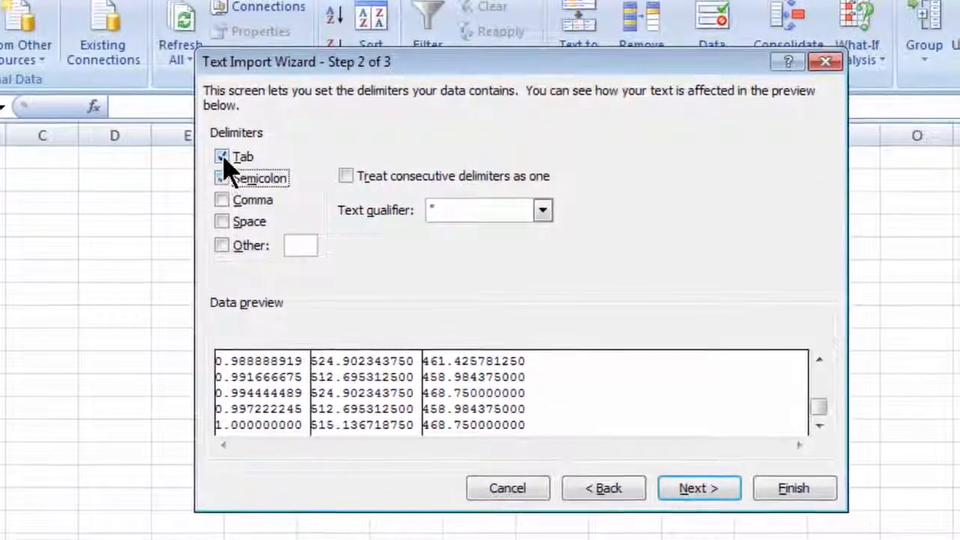
click(219, 156)
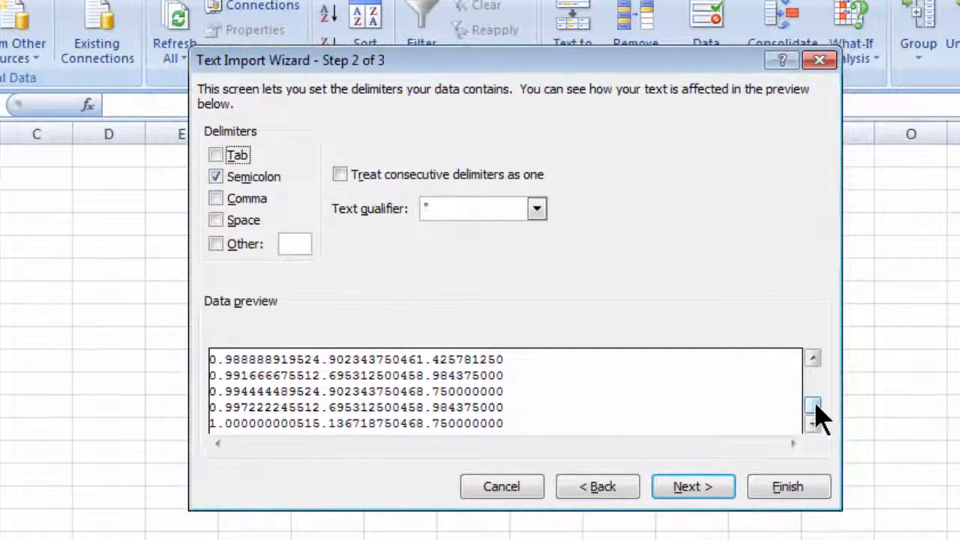
drag(816, 411, 807, 441)
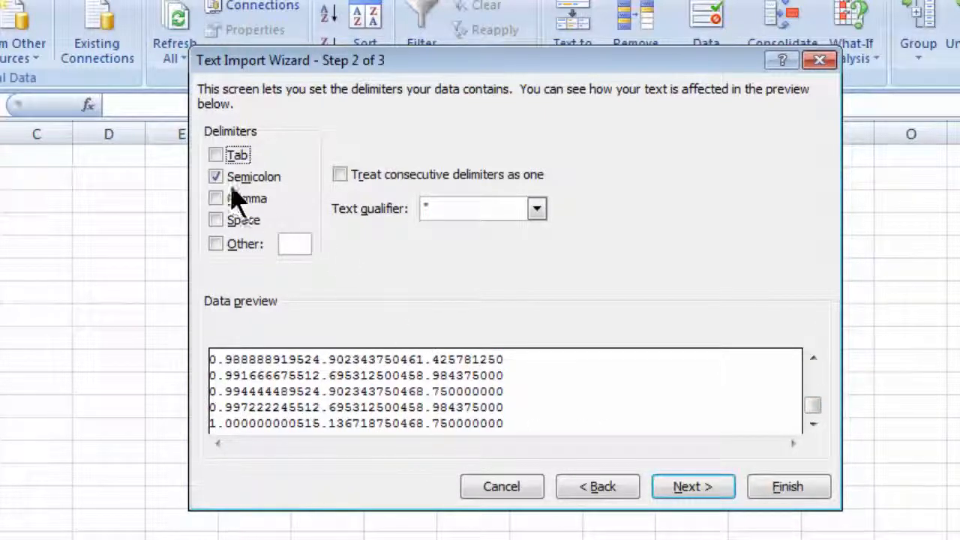
click(217, 157)
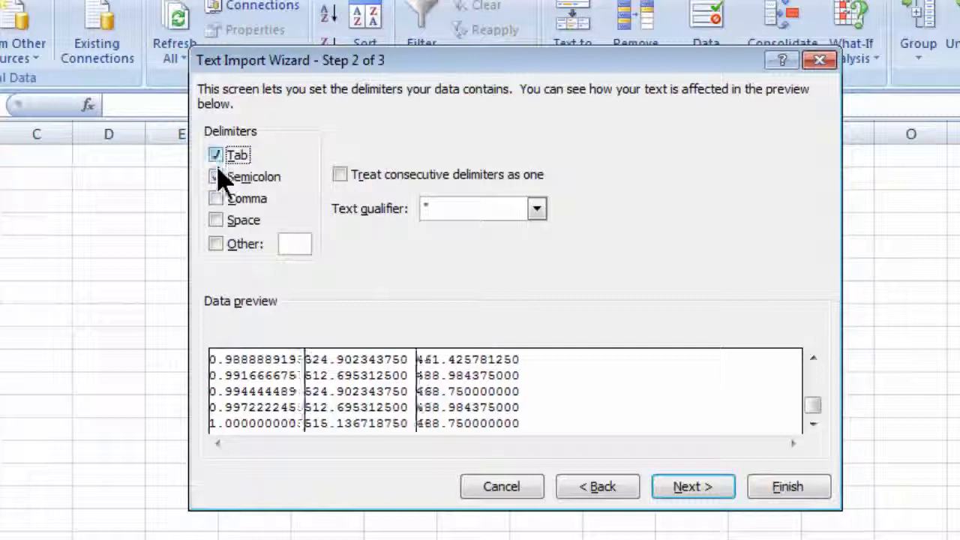
mouse_move(819, 414)
mouse_down()
mouse_move(821, 383)
mouse_move(806, 376)
mouse_move(808, 420)
mouse_up()
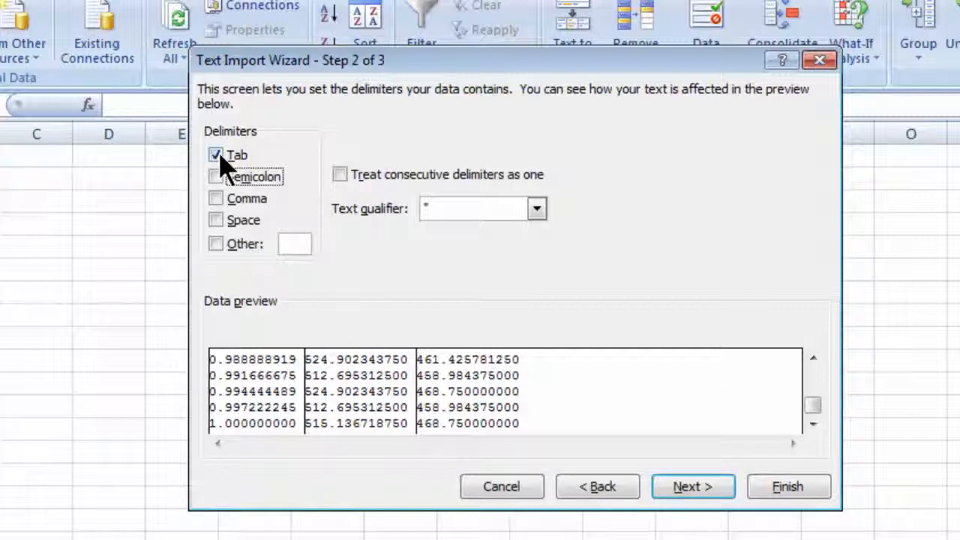
Set the first column's data format to Date MDY, keep the other two columns General, and finish the import wizard
click(695, 496)
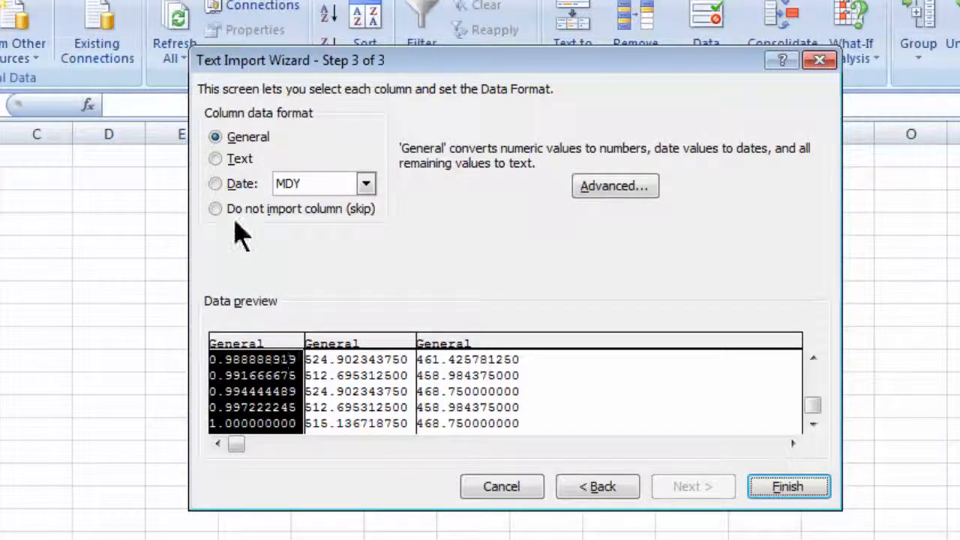
click(216, 184)
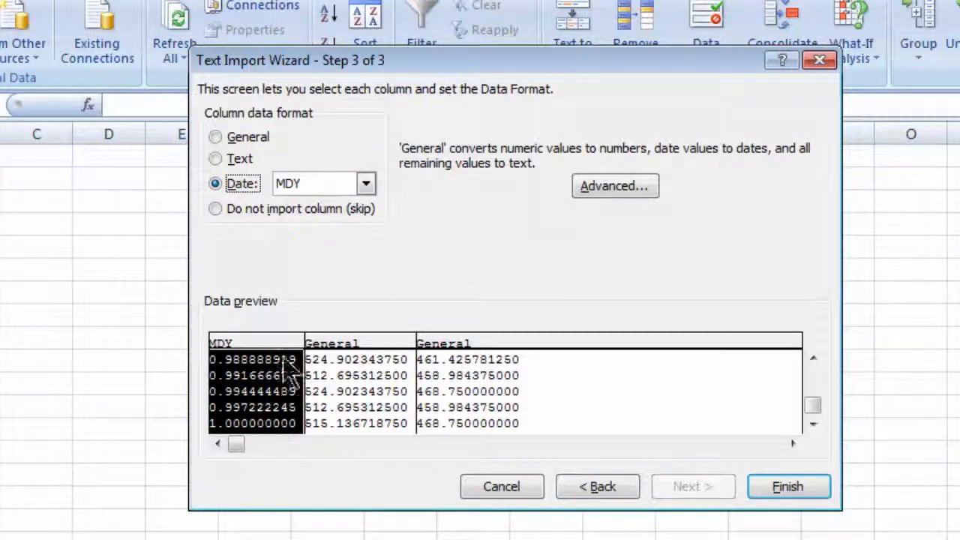
click(366, 184)
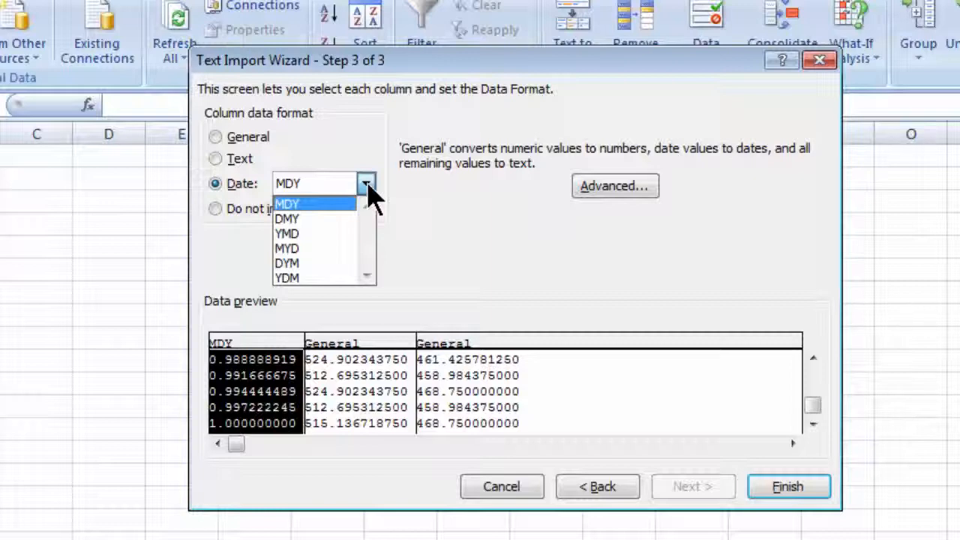
click(414, 214)
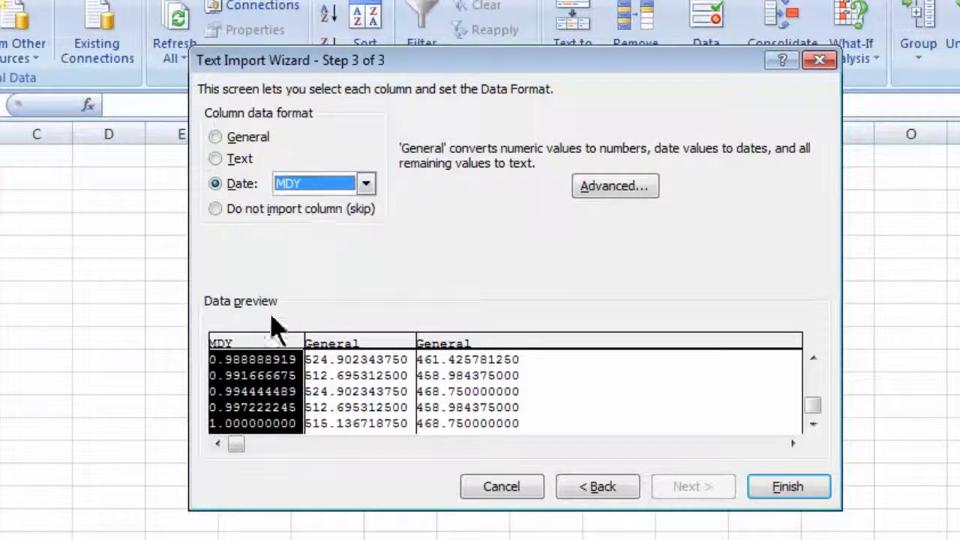
click(347, 353)
click(461, 357)
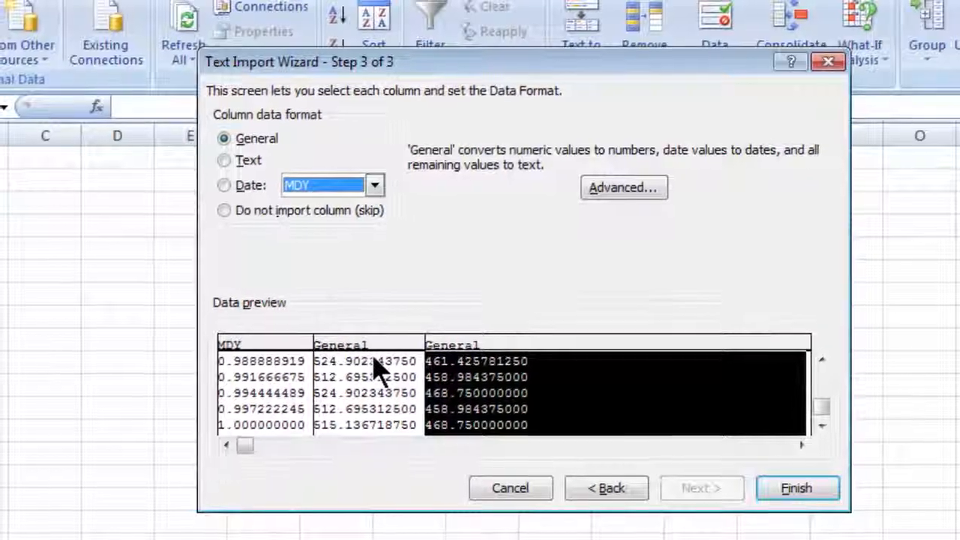
click(801, 492)
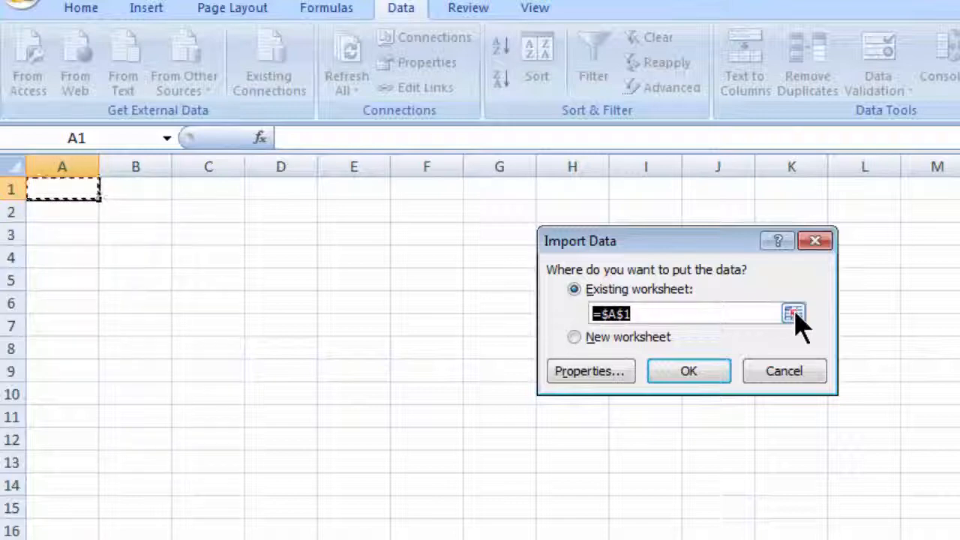
Place the imported data in the existing worksheet starting at cell A2 of Sheet1
click(794, 315)
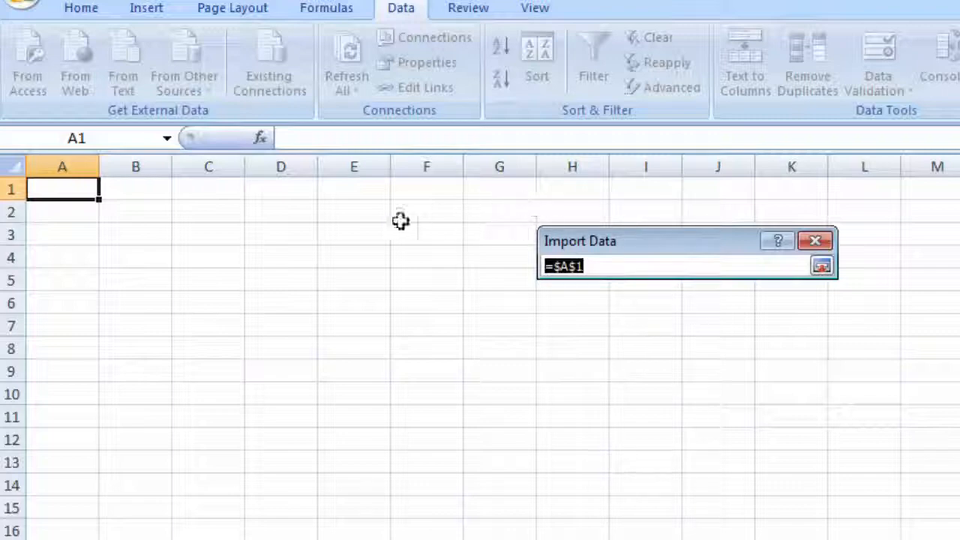
click(68, 211)
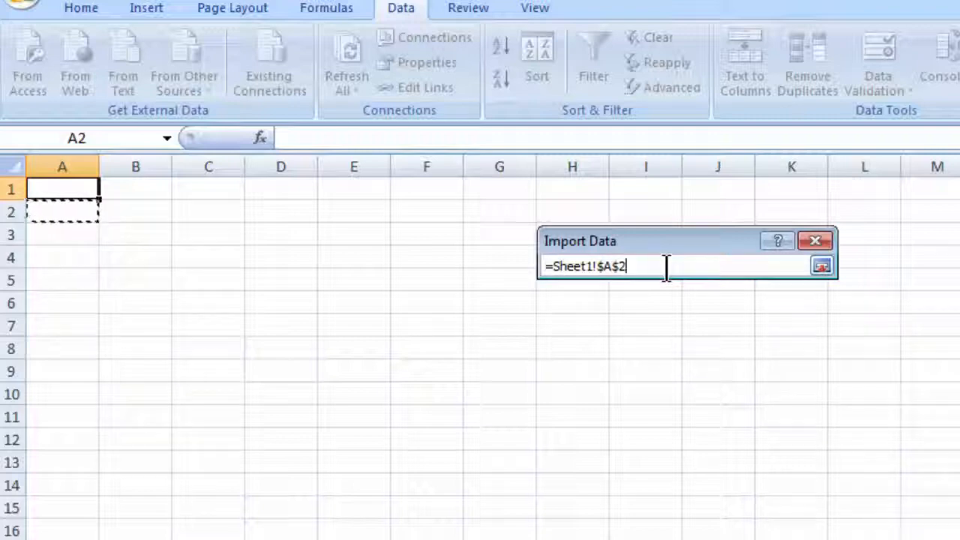
click(822, 268)
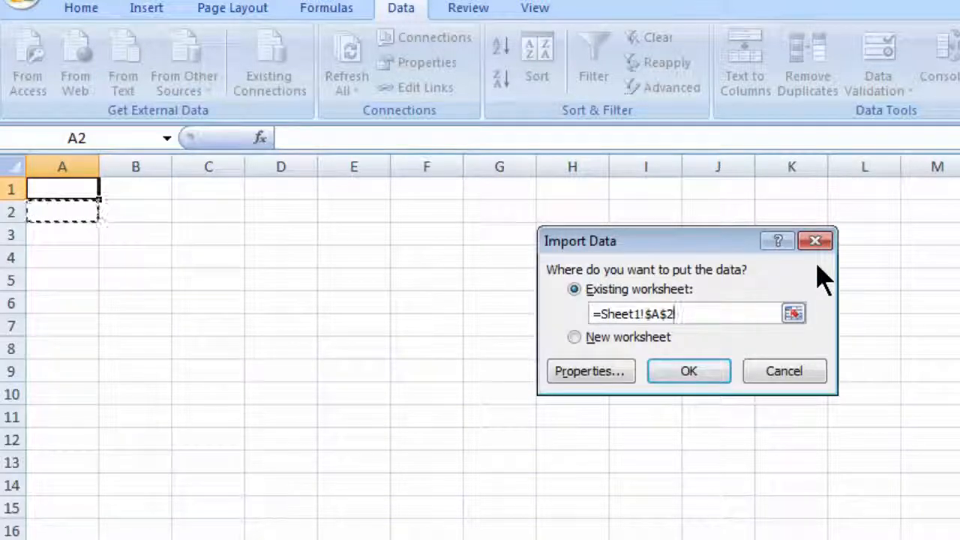
click(723, 383)
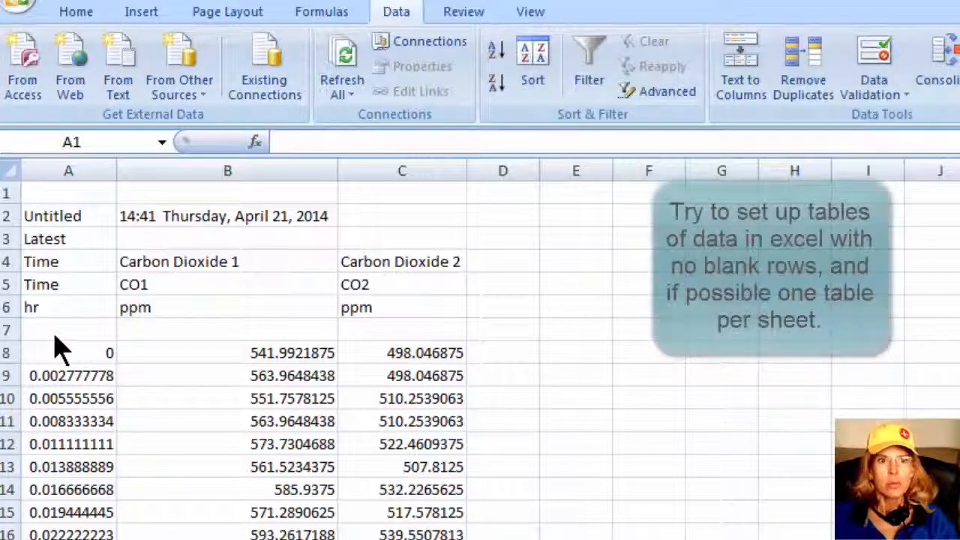
Delete blank row 7 between the column headers and the data
click(3, 330)
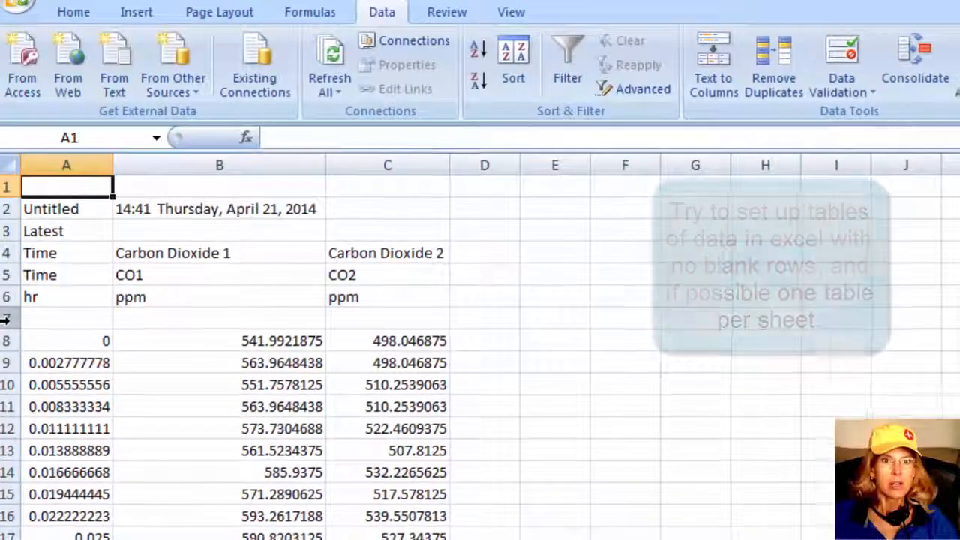
click(4, 320)
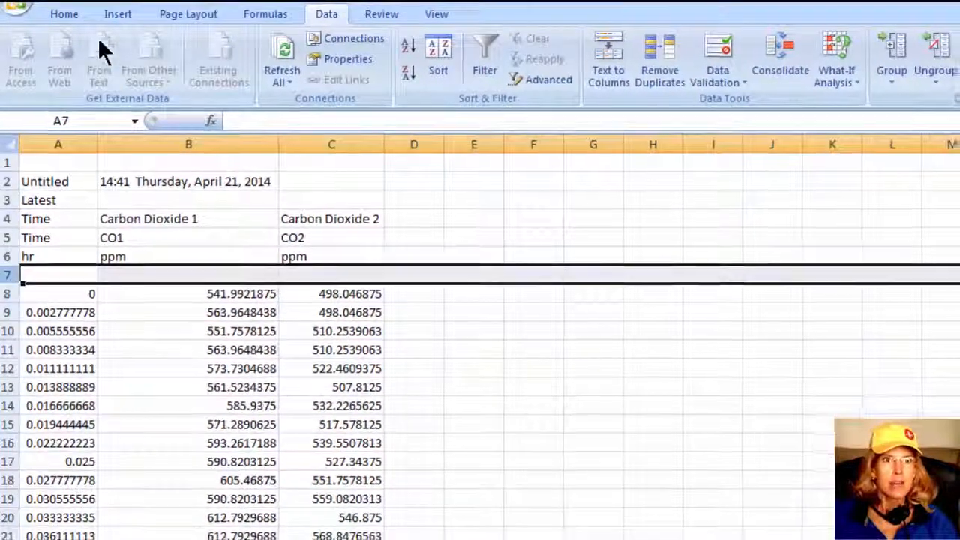
click(75, 16)
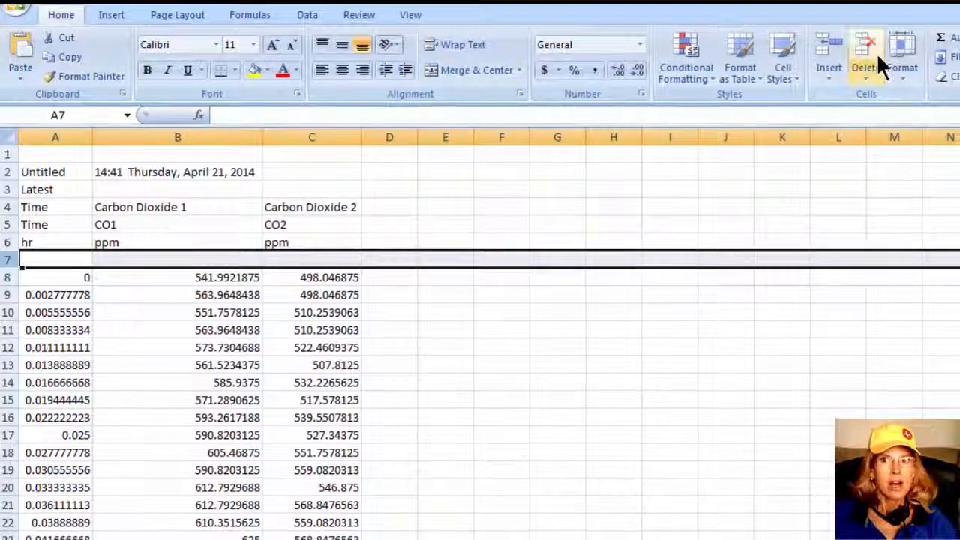
click(864, 44)
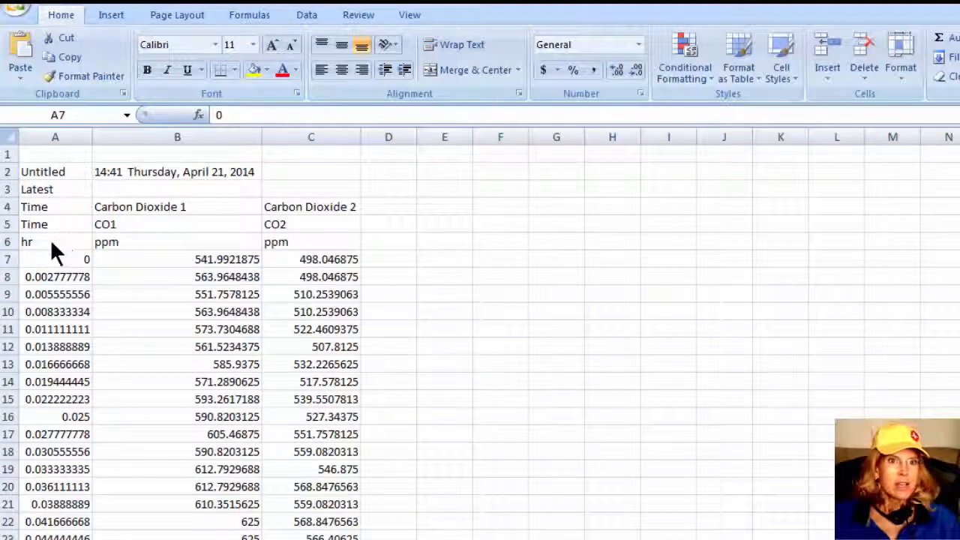
Make the unit headers in row 6 unique by renaming B6 to ppm1 and C6 to ppm2
click(34, 242)
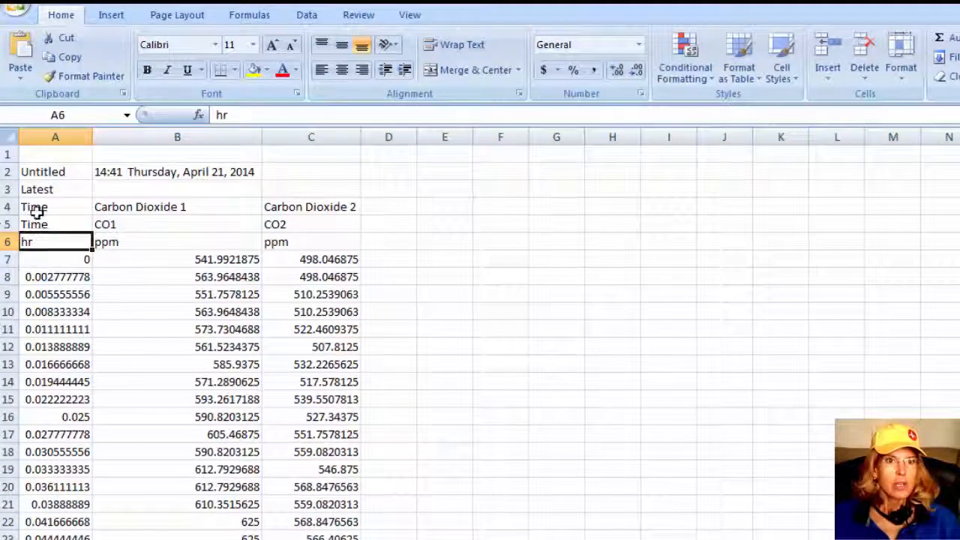
click(7, 242)
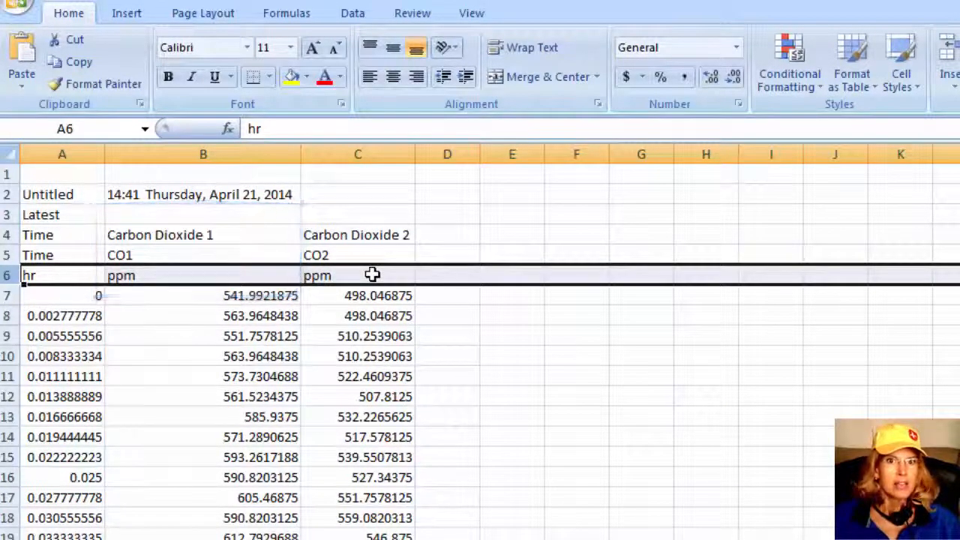
click(159, 276)
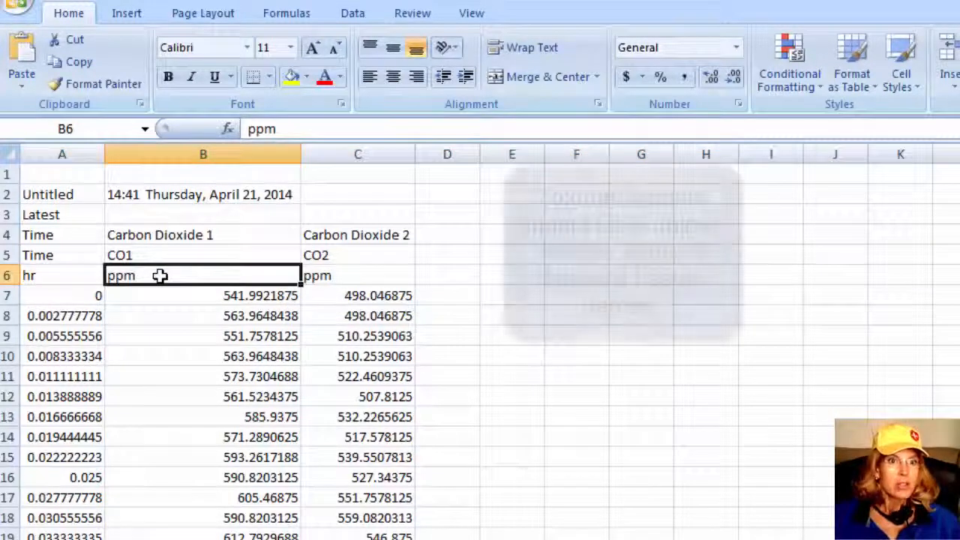
click(328, 133)
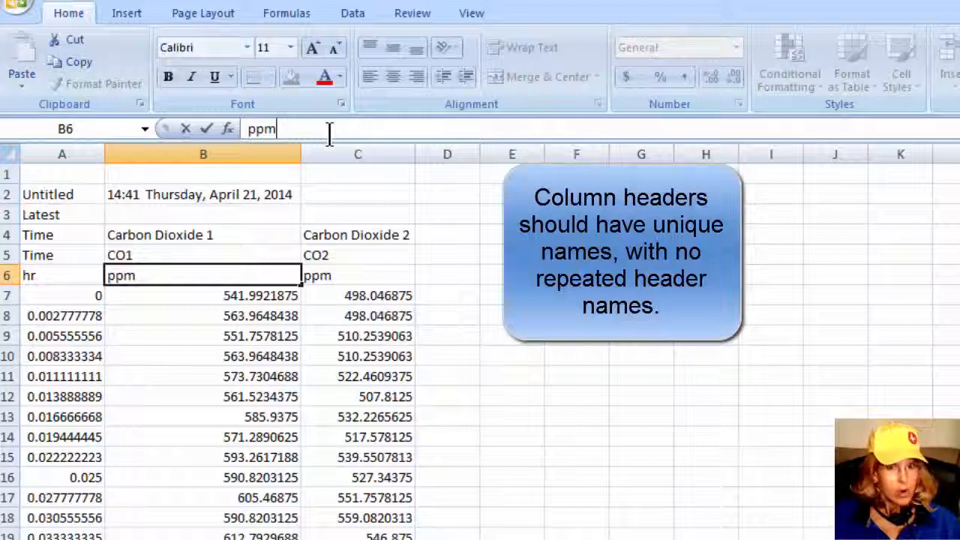
text(1)
key(Tab)
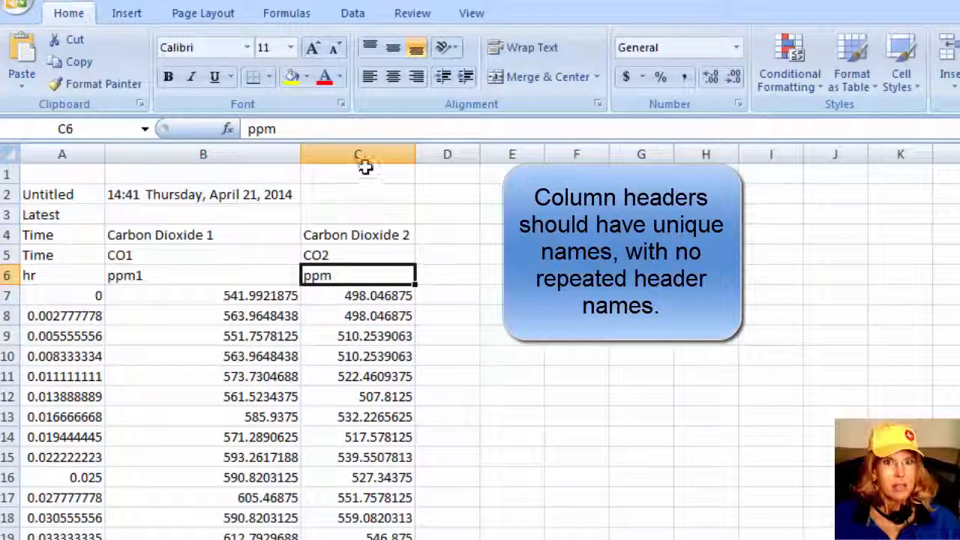
click(316, 129)
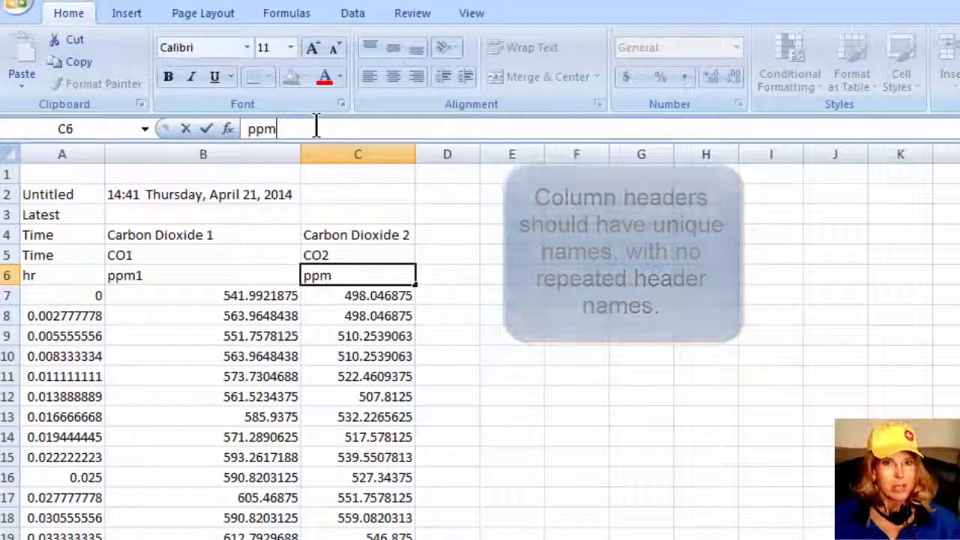
text(2)
key(Return)
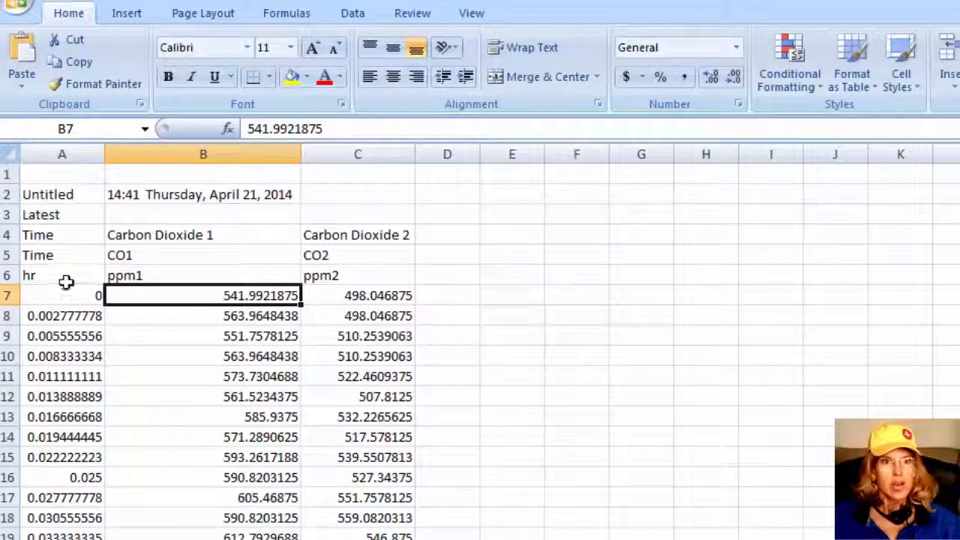
Add the column header avg in cell D6, beside ppm2
click(8, 275)
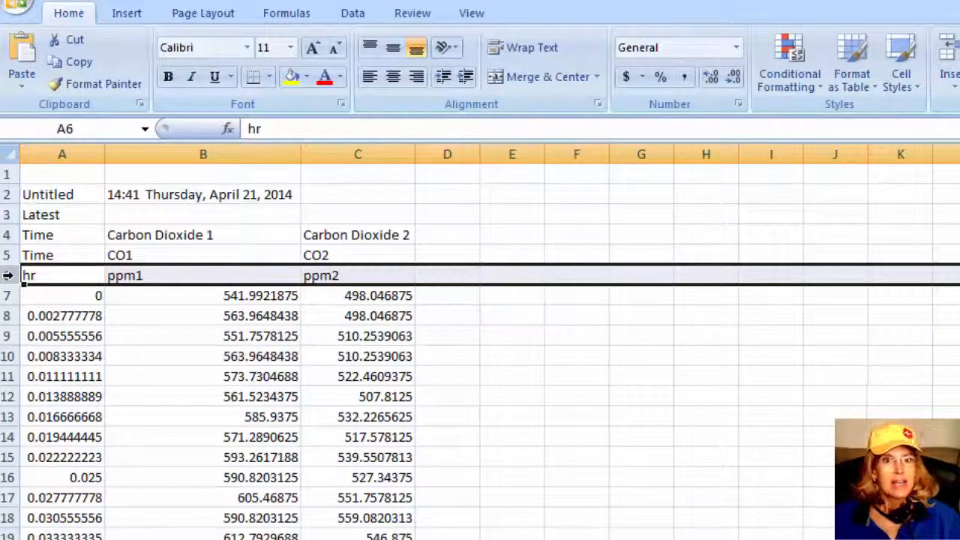
click(464, 279)
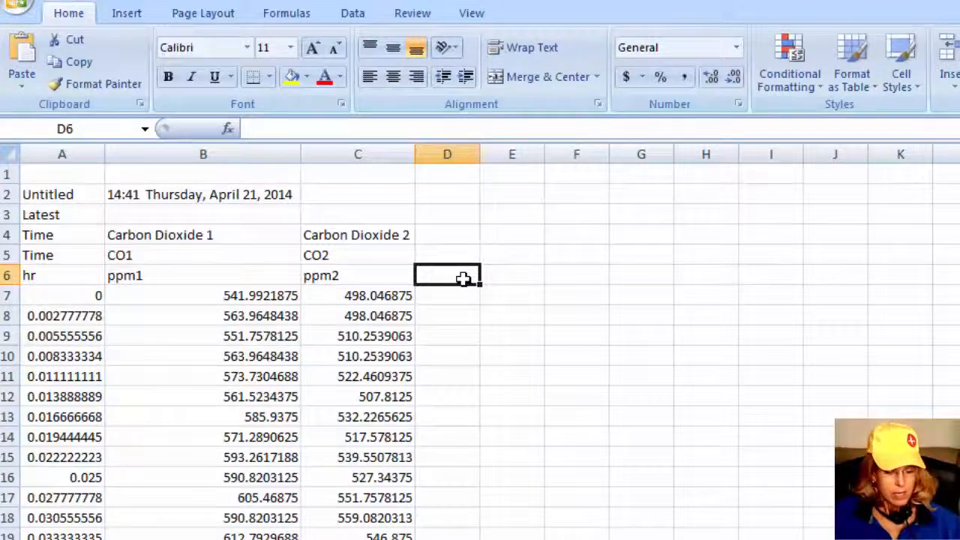
text(avg)
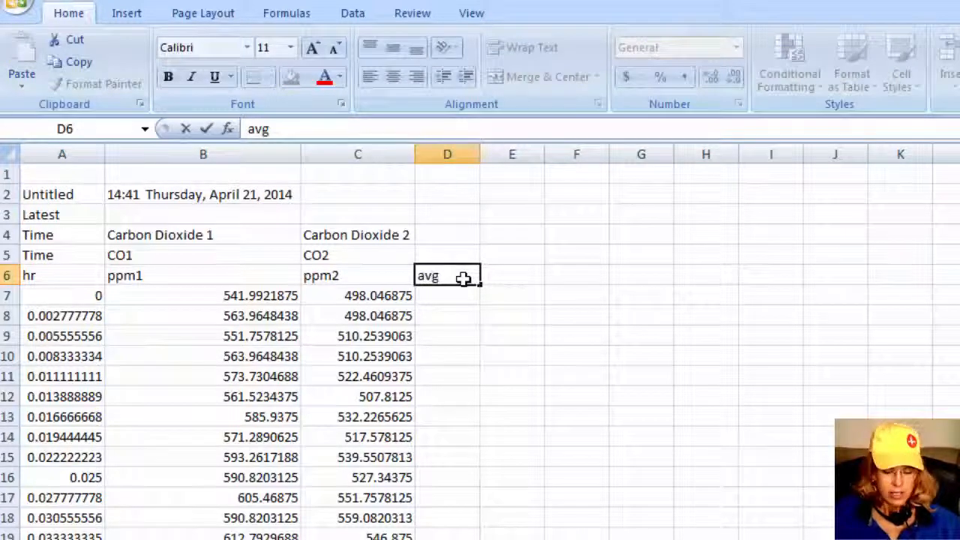
key(Return)
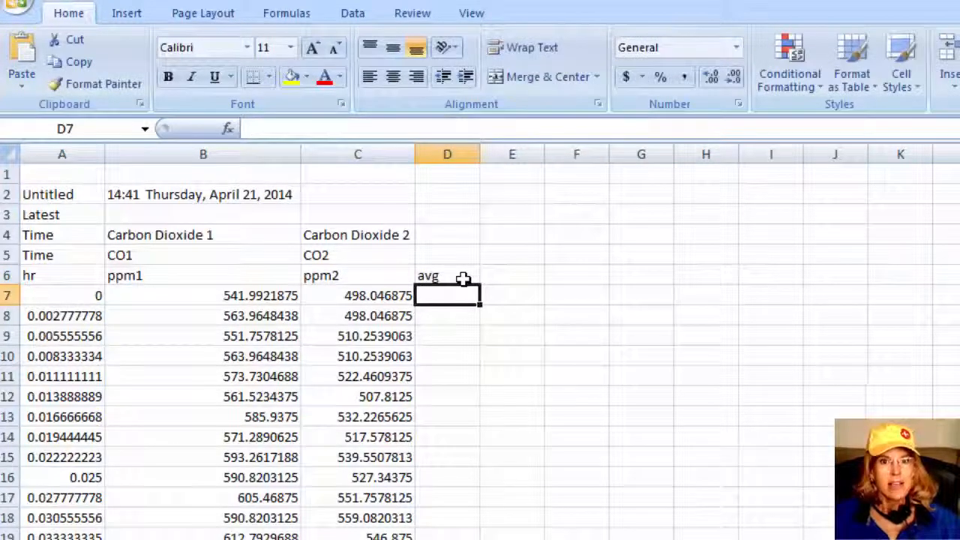
Start a formula in D7 with the AVERAGE function and move its arguments dialog clear of the data columns
click(225, 296)
click(379, 298)
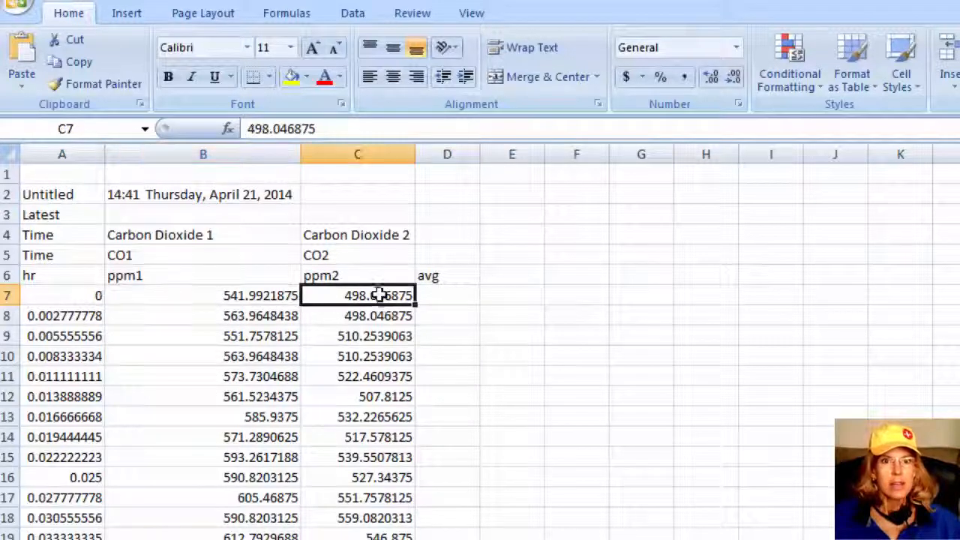
click(442, 292)
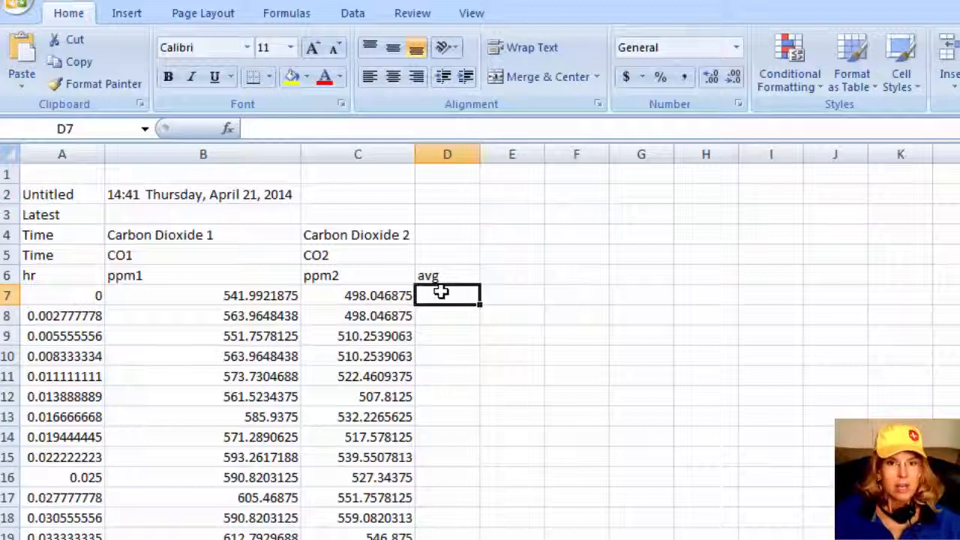
text(=)
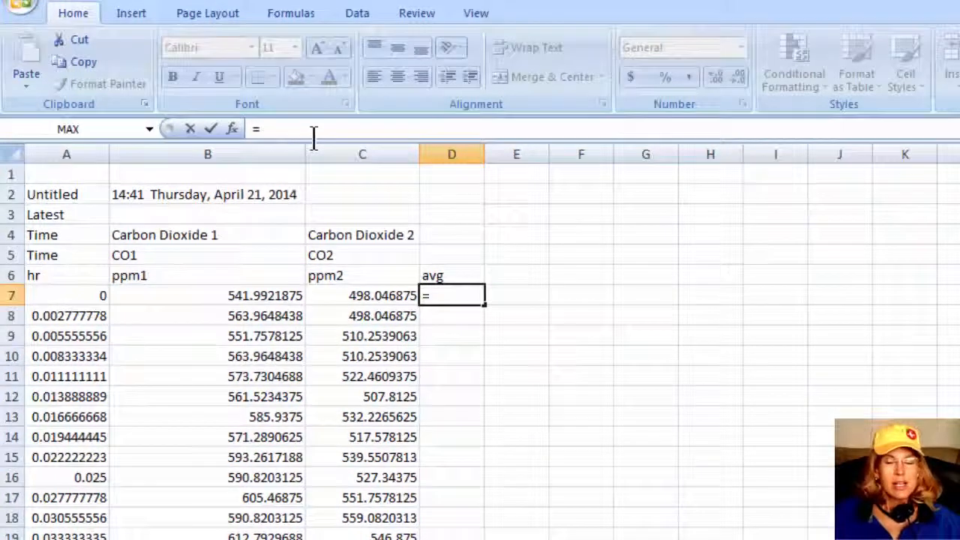
click(150, 129)
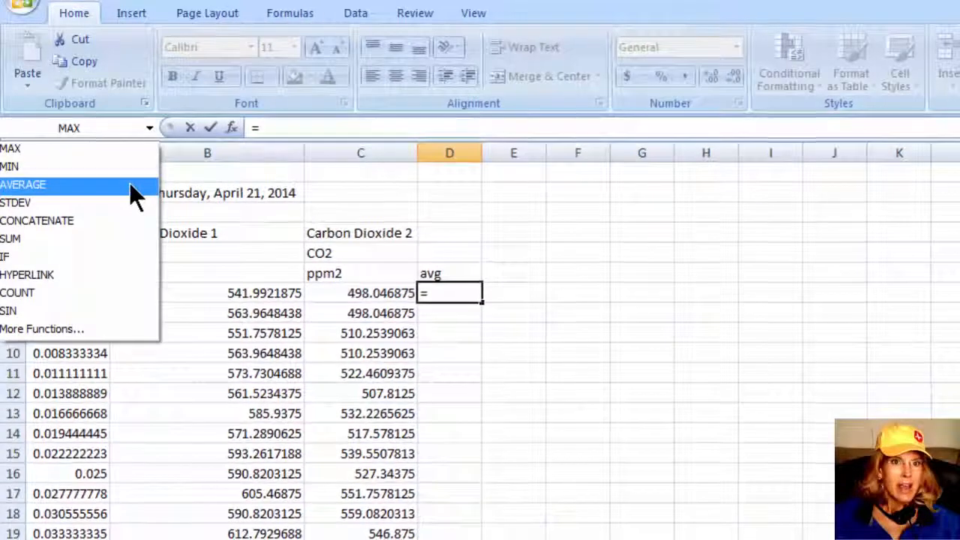
click(129, 182)
drag(359, 216, 749, 199)
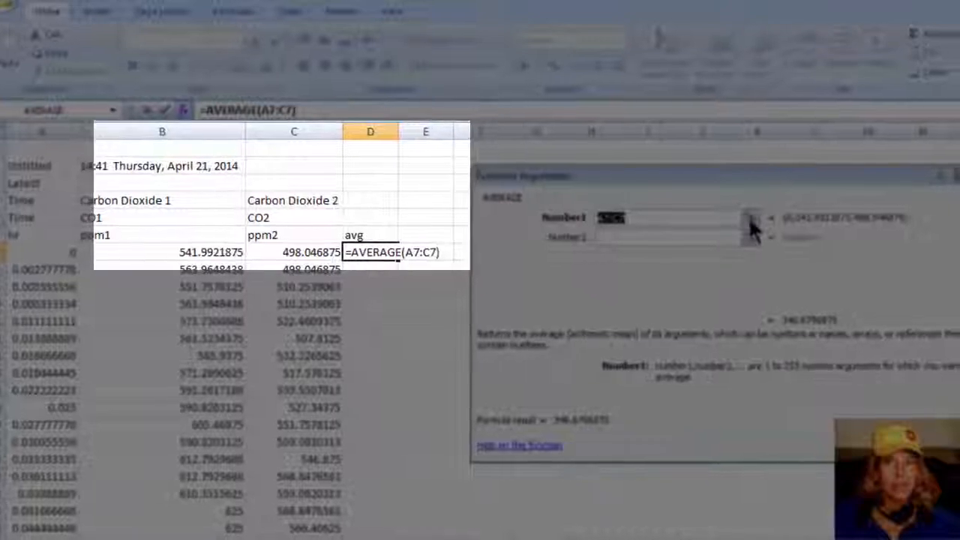
Set the AVERAGE arguments to Number1 B7 and Number2 C7, and complete the formula in D7
click(757, 222)
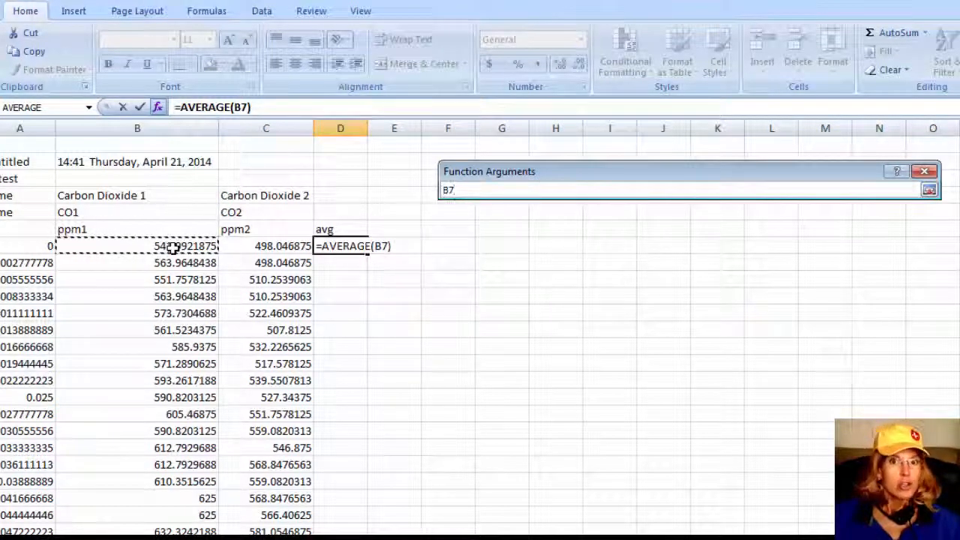
click(930, 191)
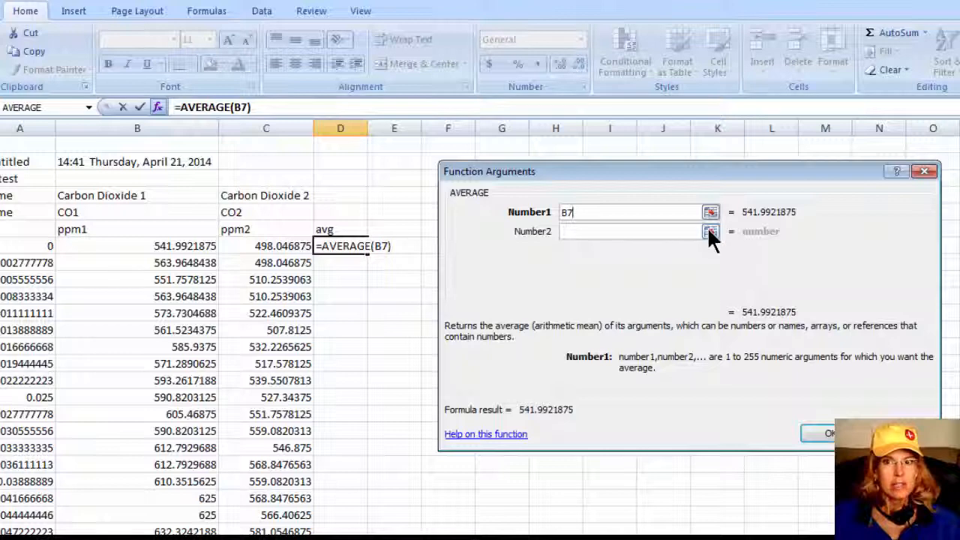
click(710, 232)
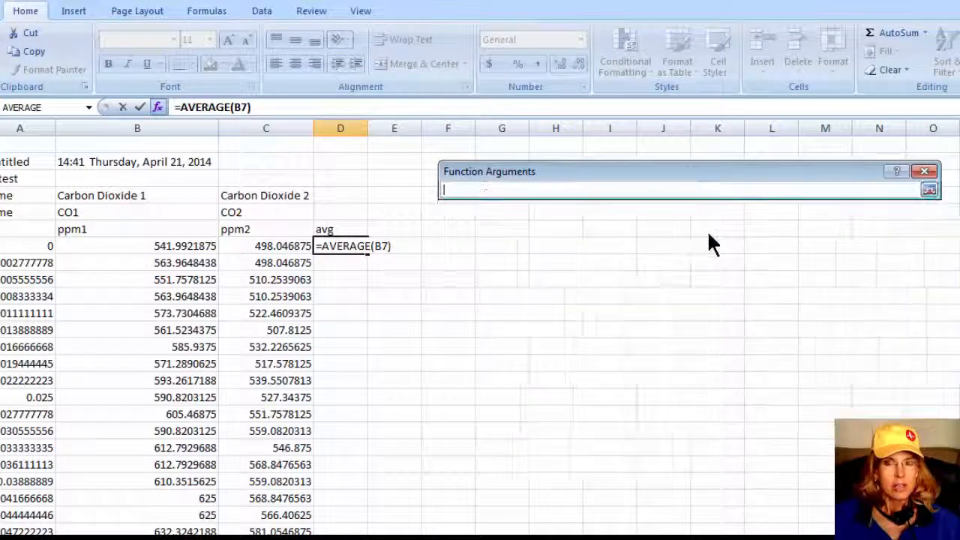
click(267, 246)
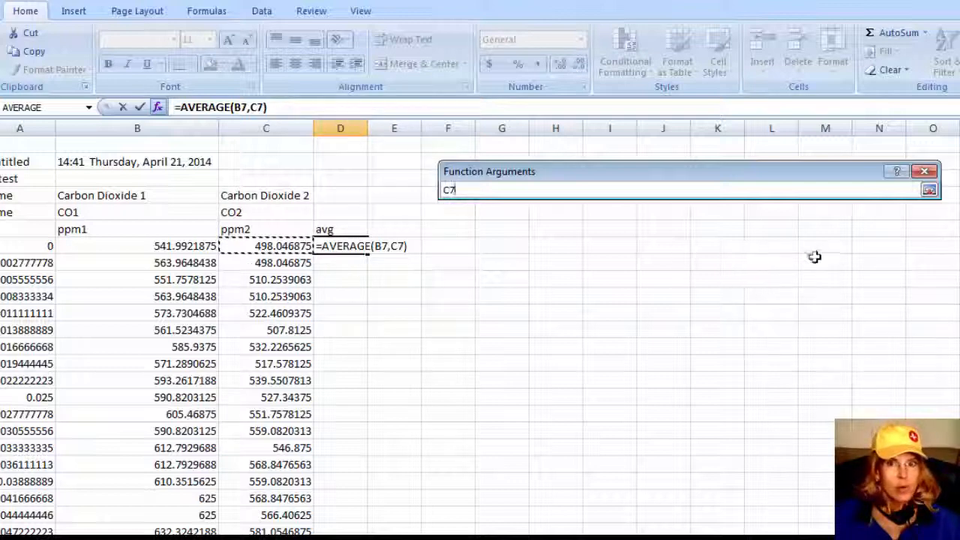
click(930, 192)
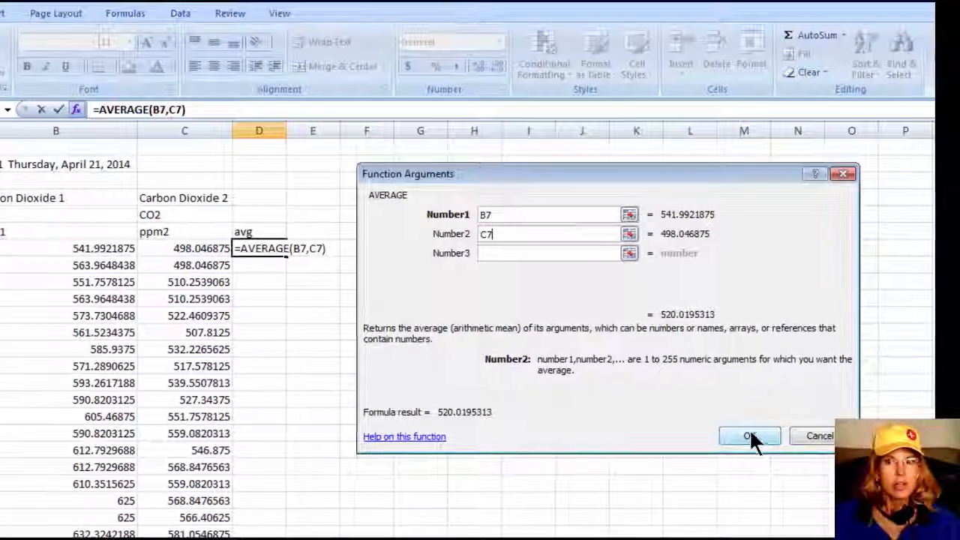
click(749, 441)
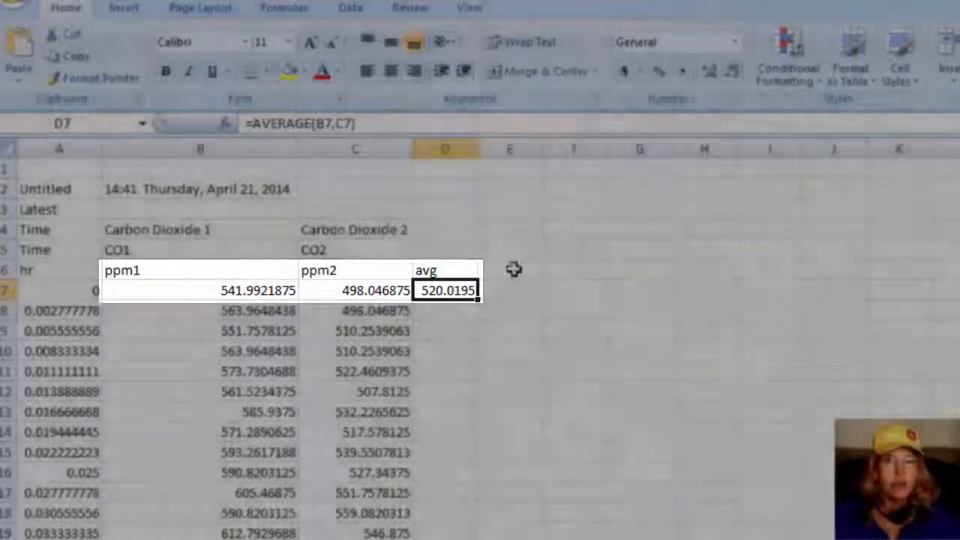
Add the column header diff in cell E6
click(513, 270)
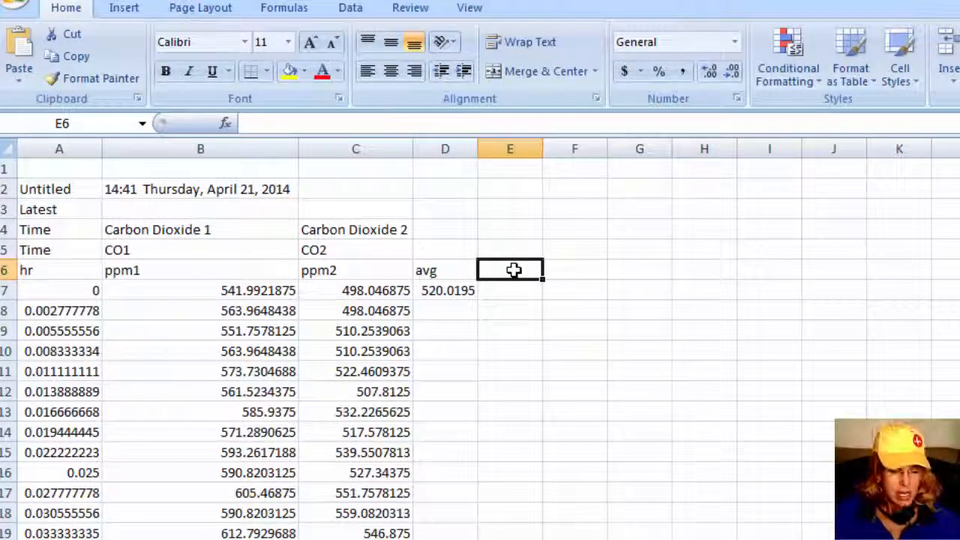
text(diff)
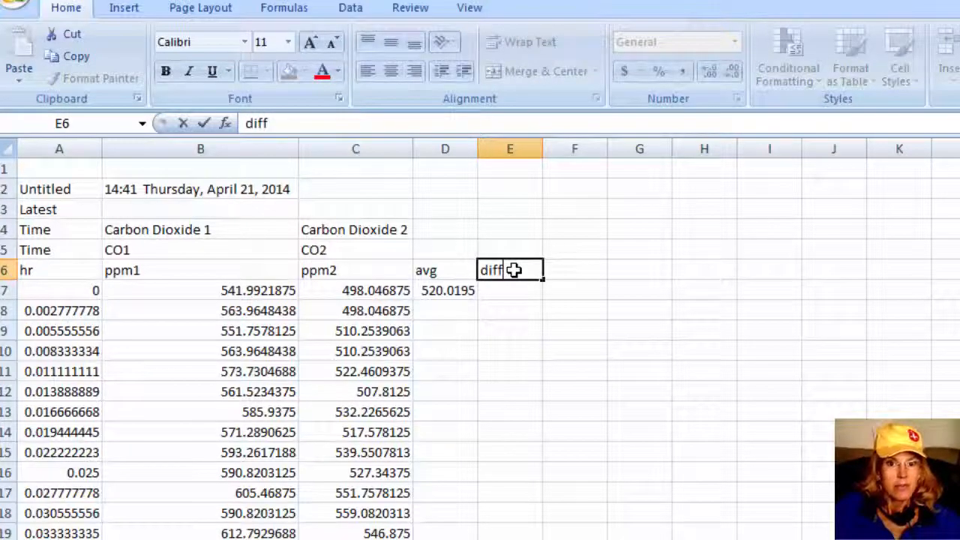
key(Return)
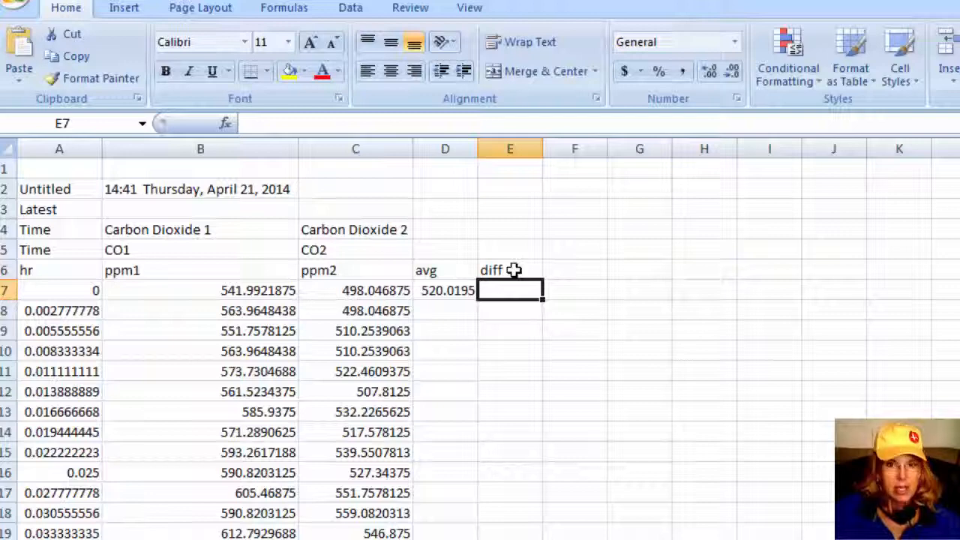
Enter the formula =B7-C7 in E7 to subtract the second sensor's reading from the first
text(=)
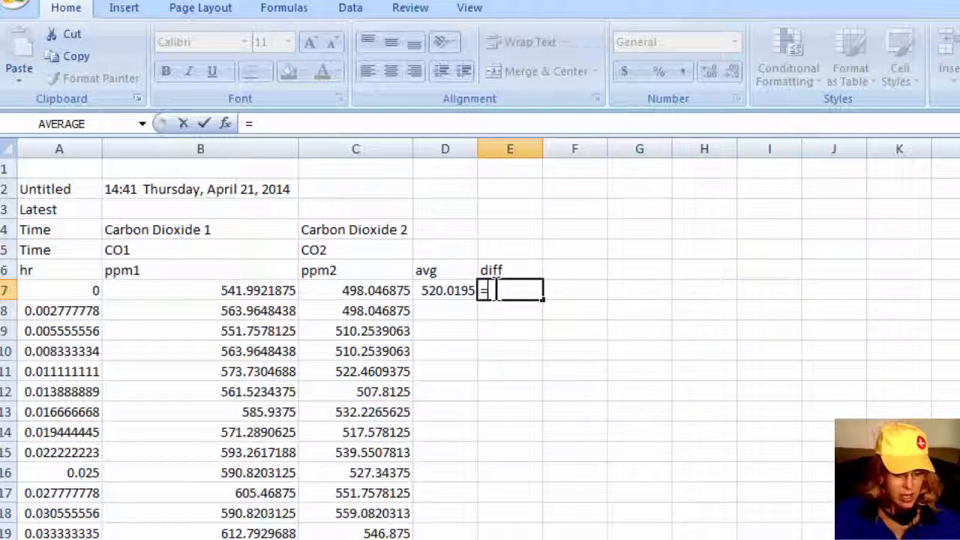
text(B7)
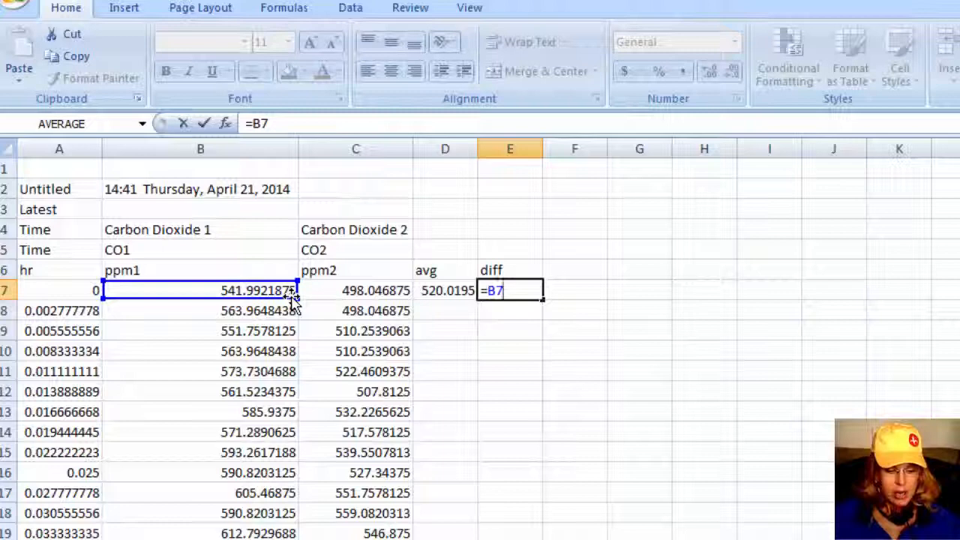
text(-)
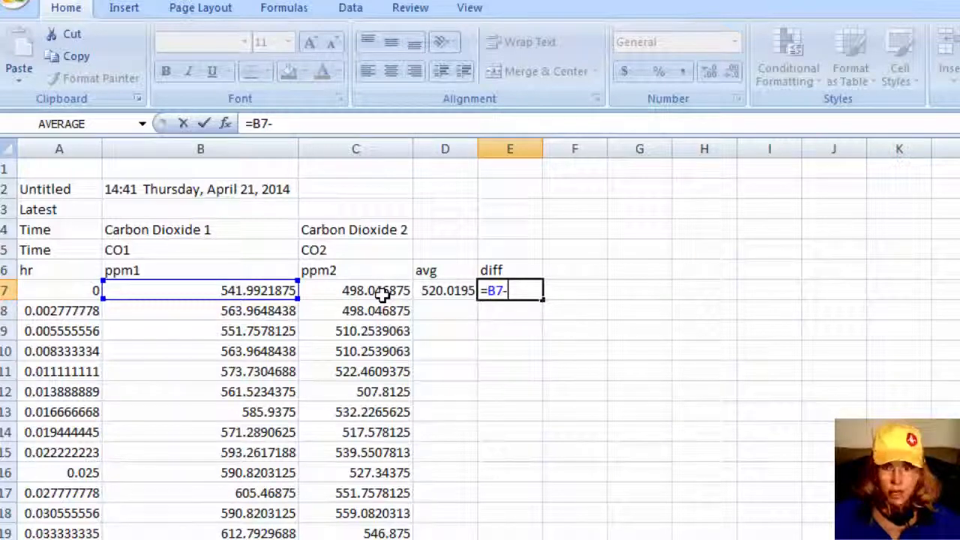
text(c7)
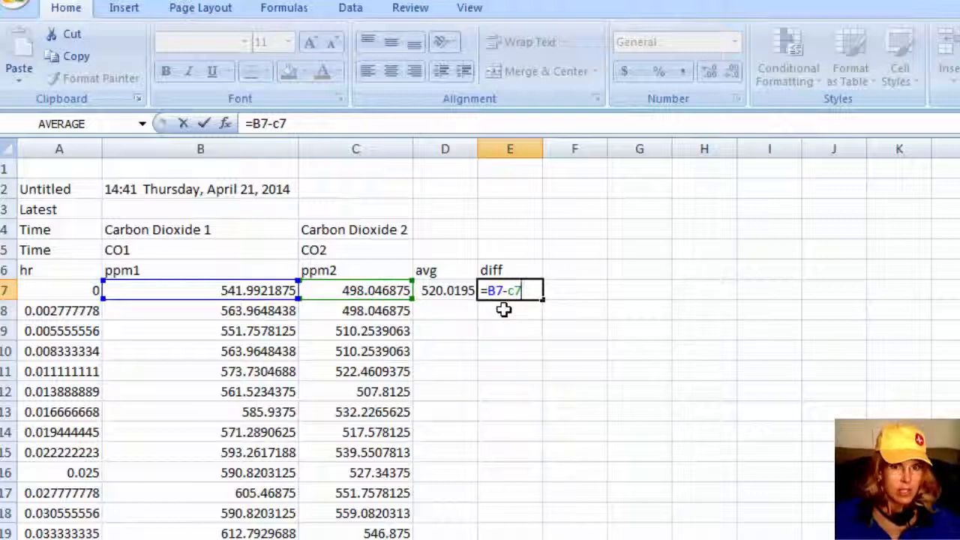
key(Return)
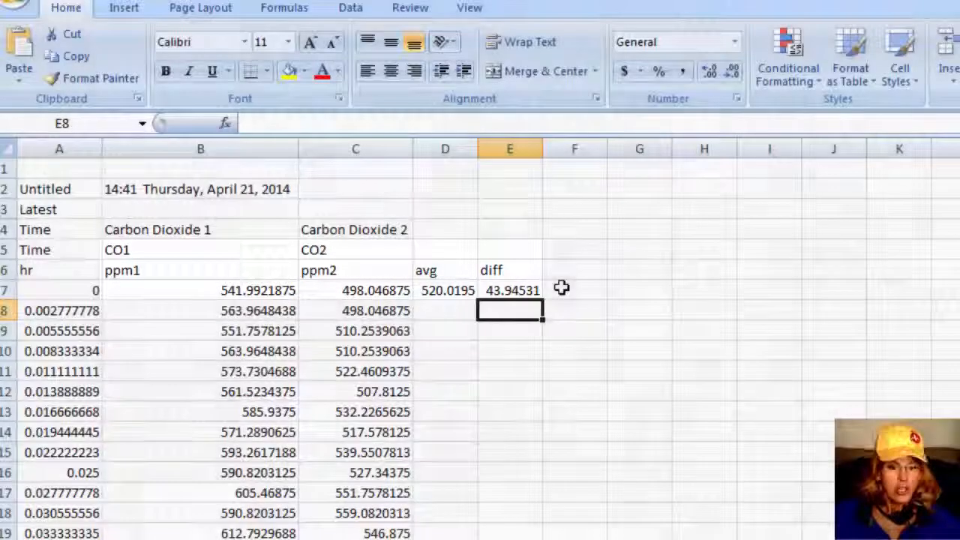
Add the column header abs val in cell F6
click(574, 270)
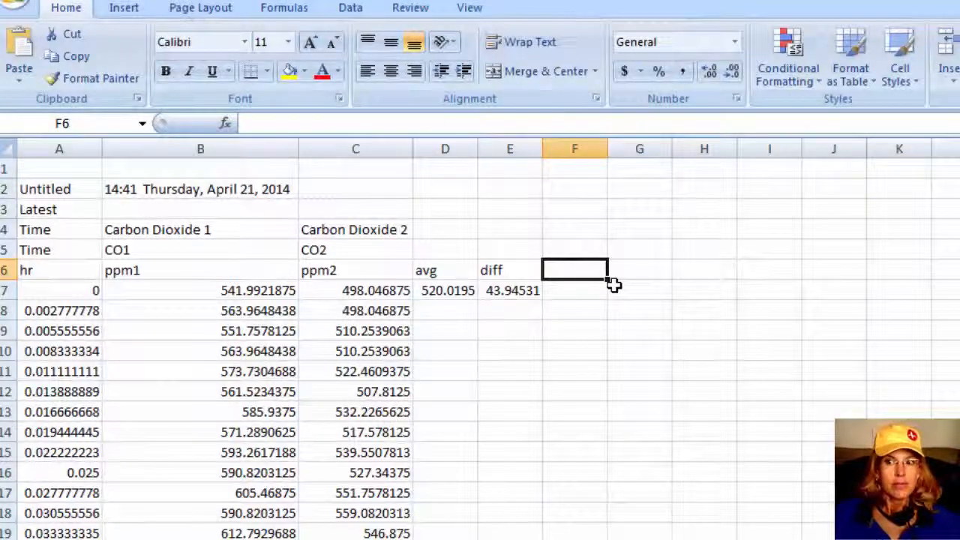
text(ab)
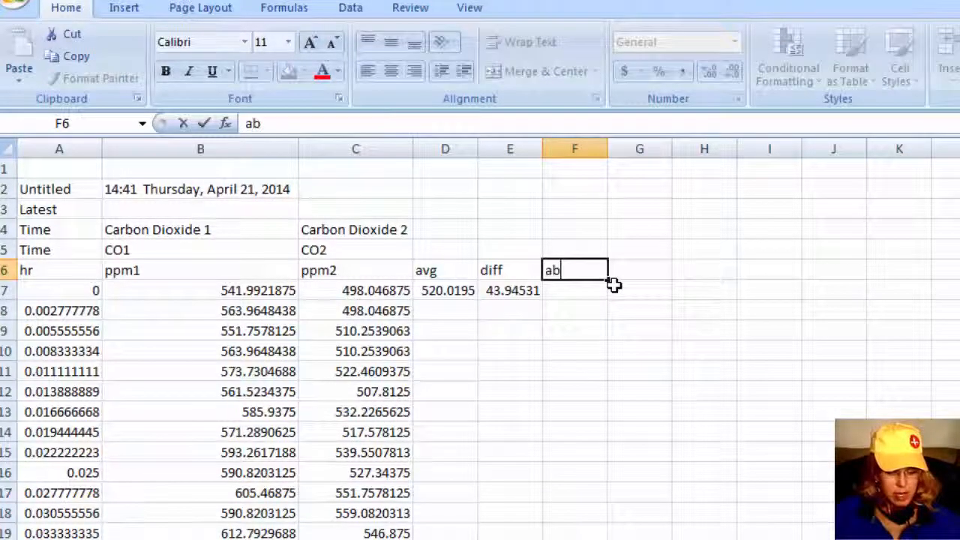
text(s val)
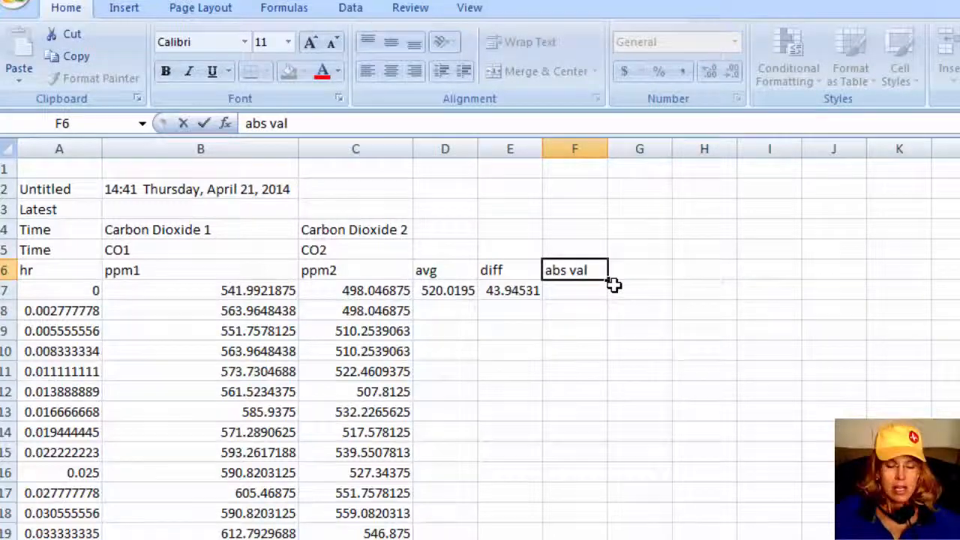
key(Return)
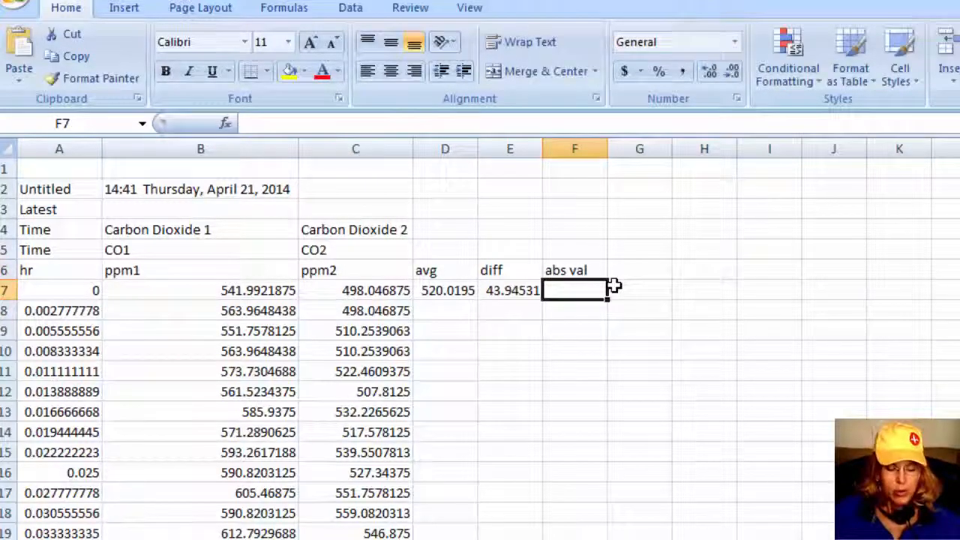
Enter the formula =ABS(E7) in F7 to get the absolute value of the difference
text(=)
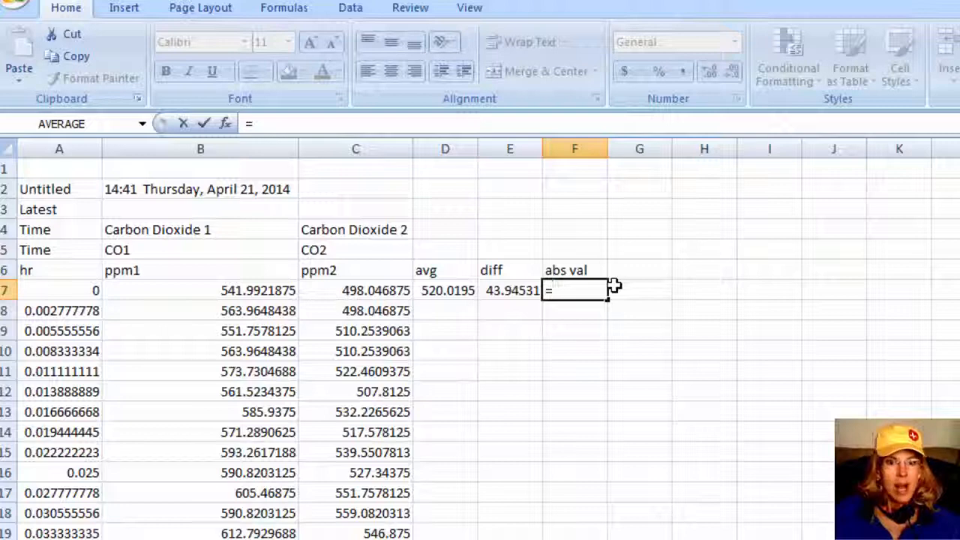
text(a)
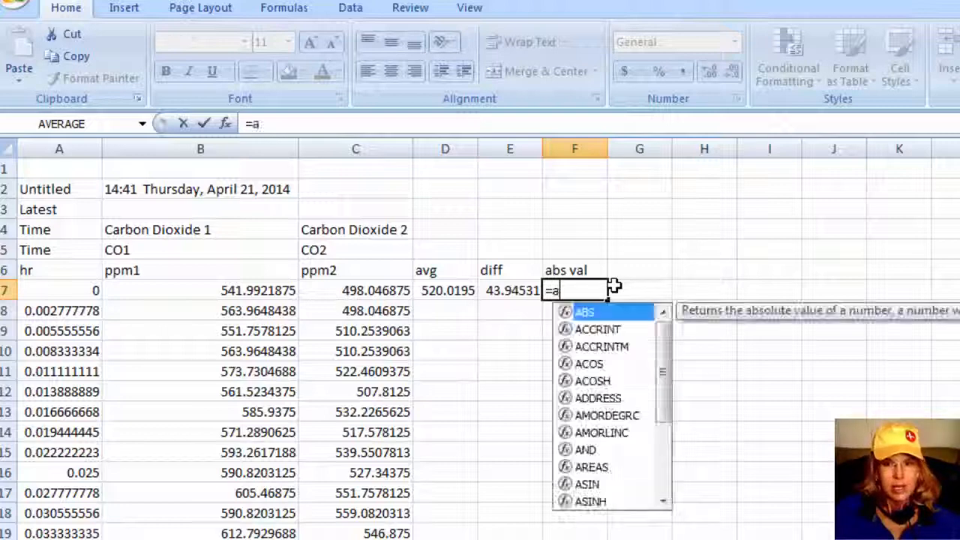
text(b)
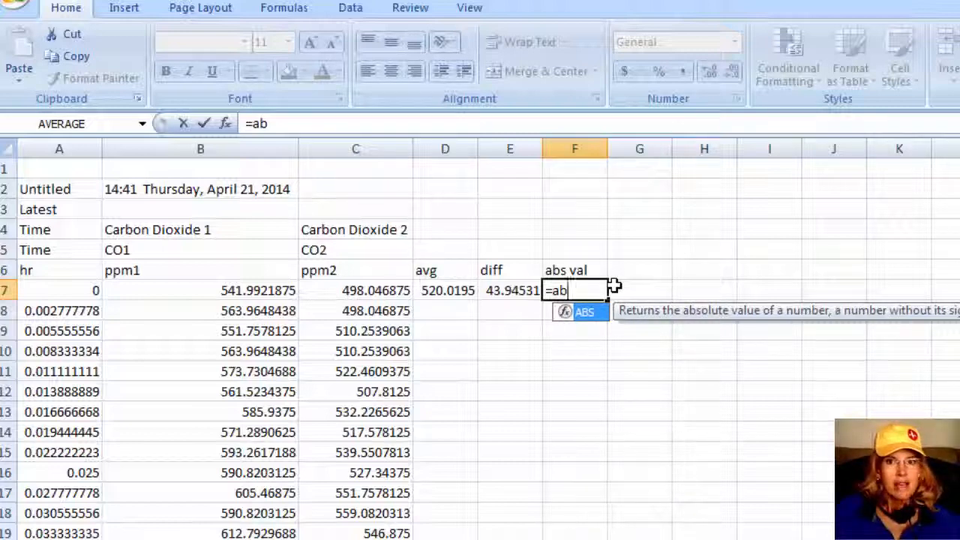
key(BackSpace)
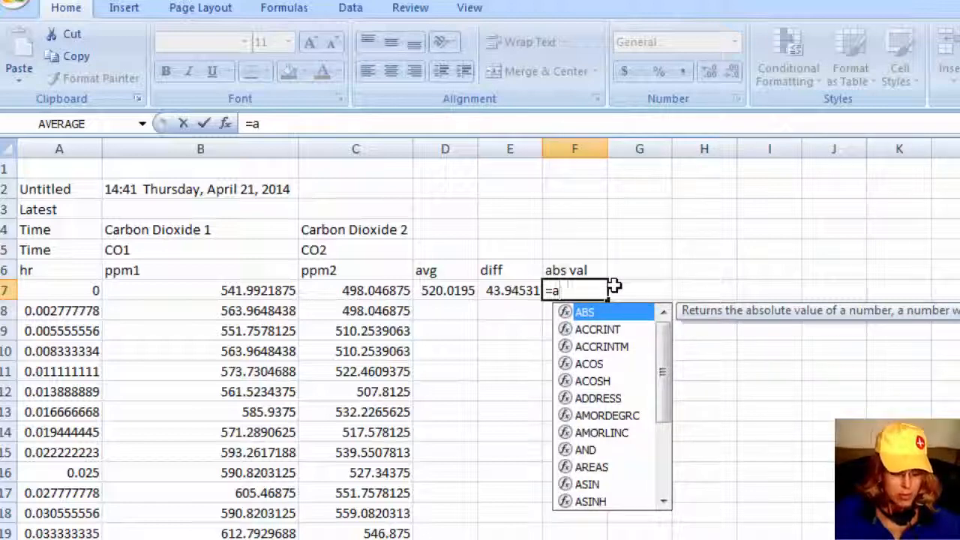
text(b)
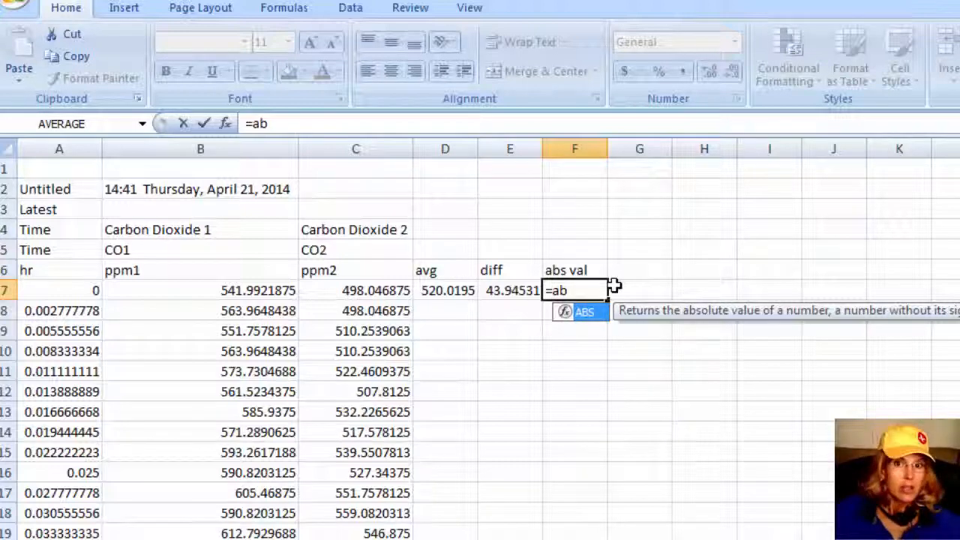
text(s)
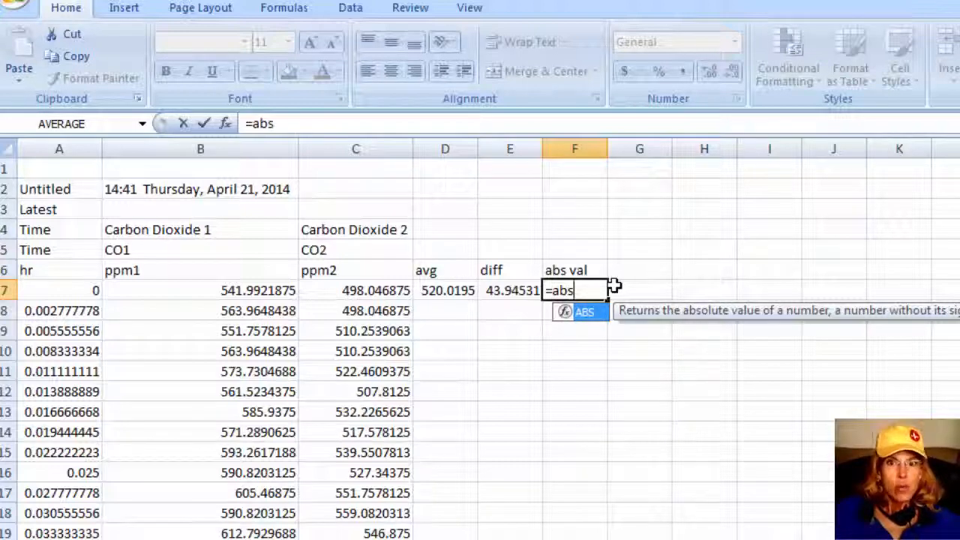
text(()
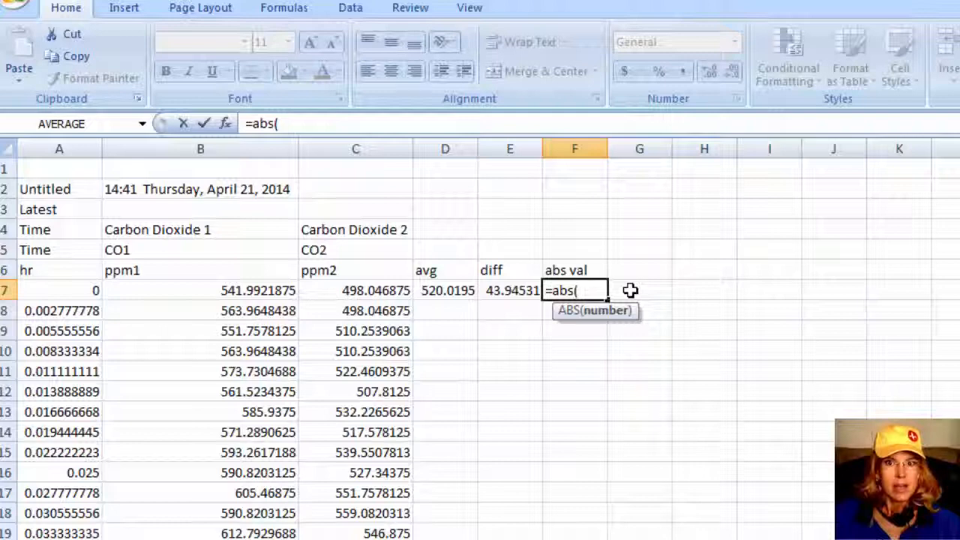
click(513, 290)
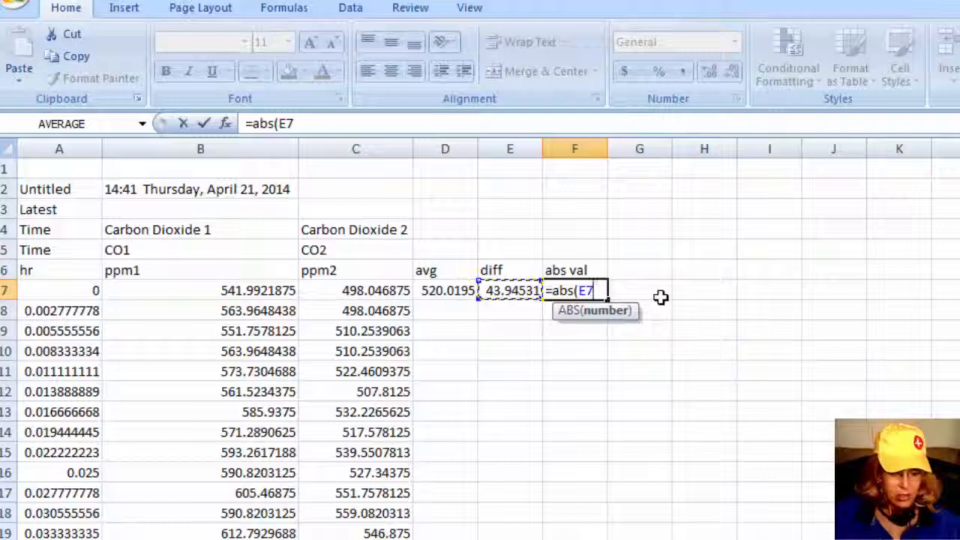
text())
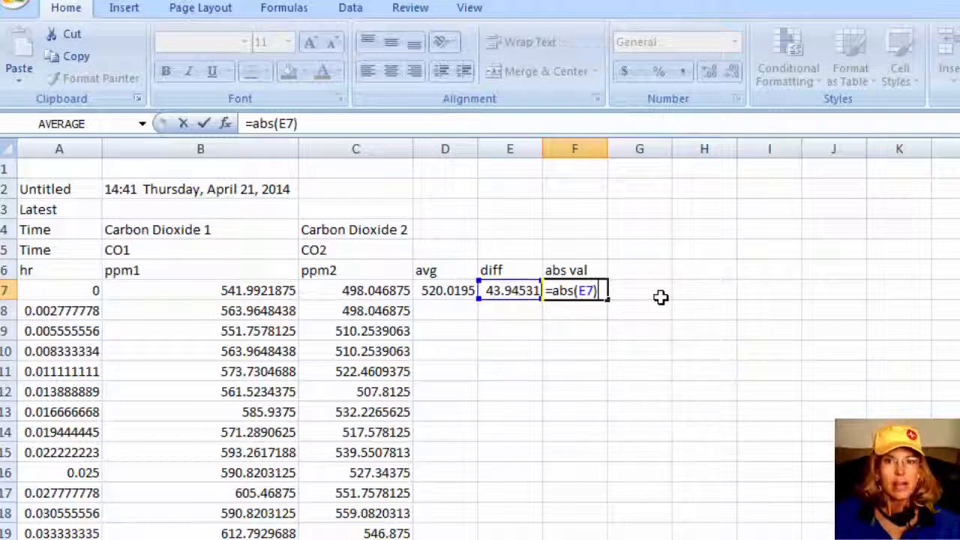
key(Return)
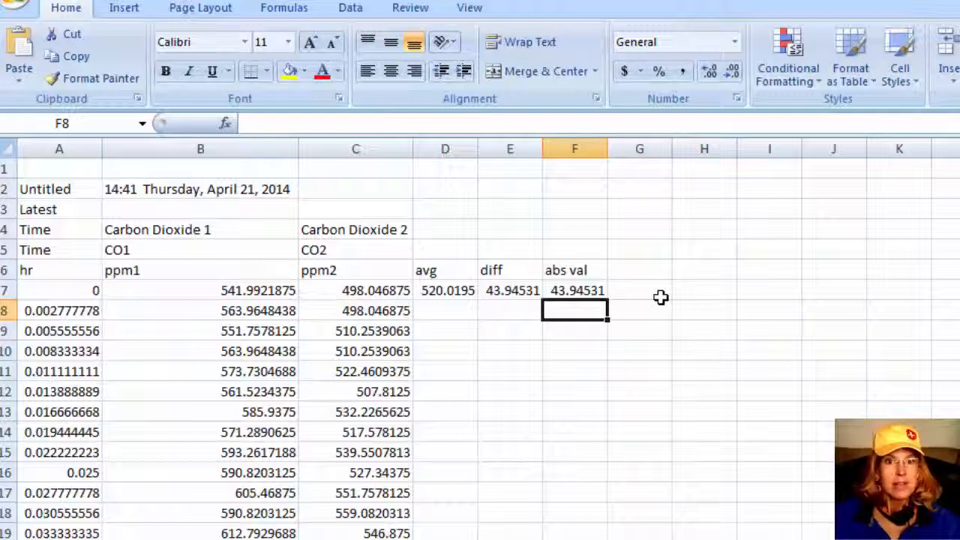
Add the column header RPD in cell G6
click(643, 270)
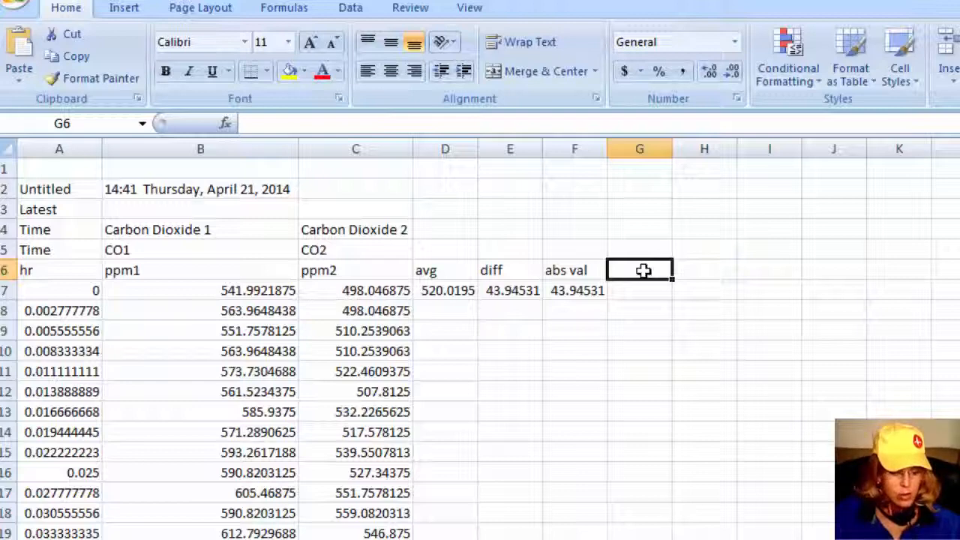
text(RPD)
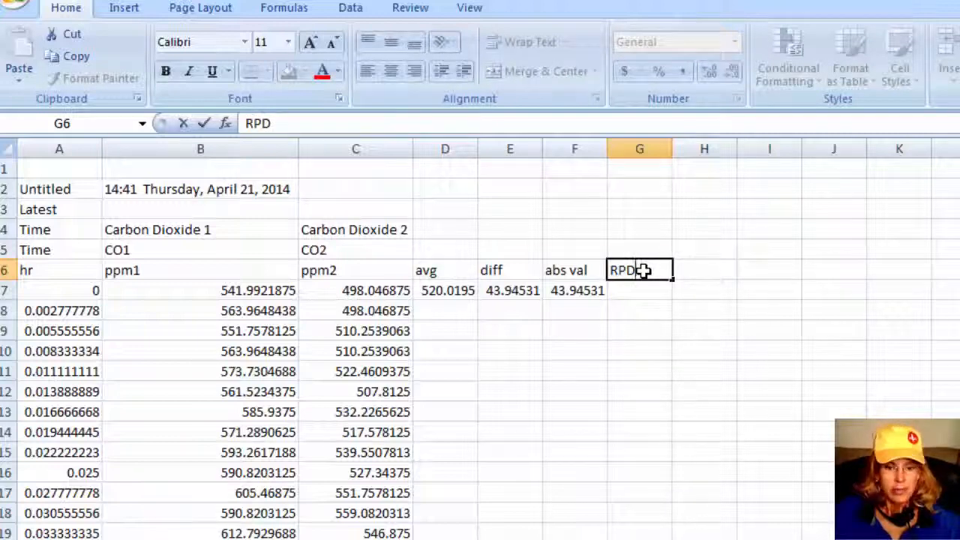
key(Return)
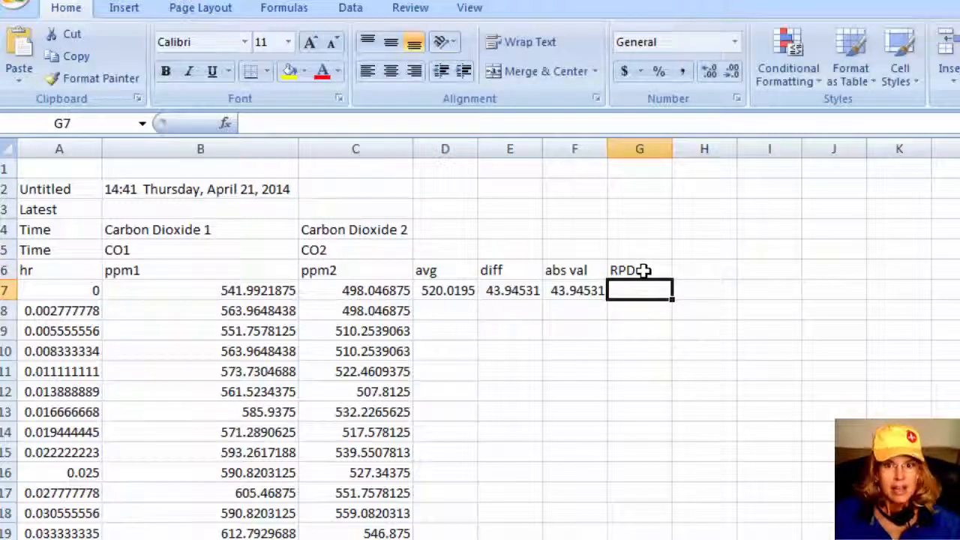
Enter the formula =E7/D7 in G7 to divide the difference by the average
text(=)
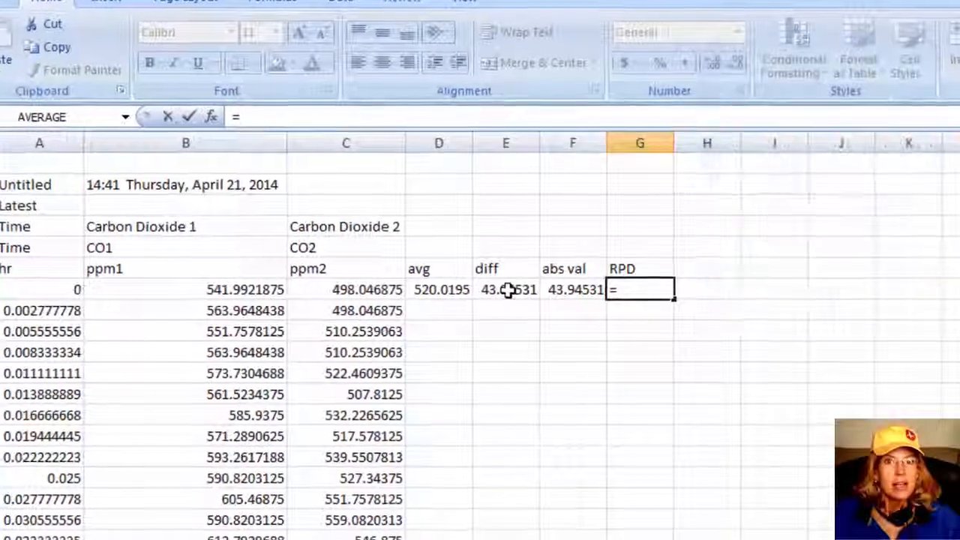
click(508, 291)
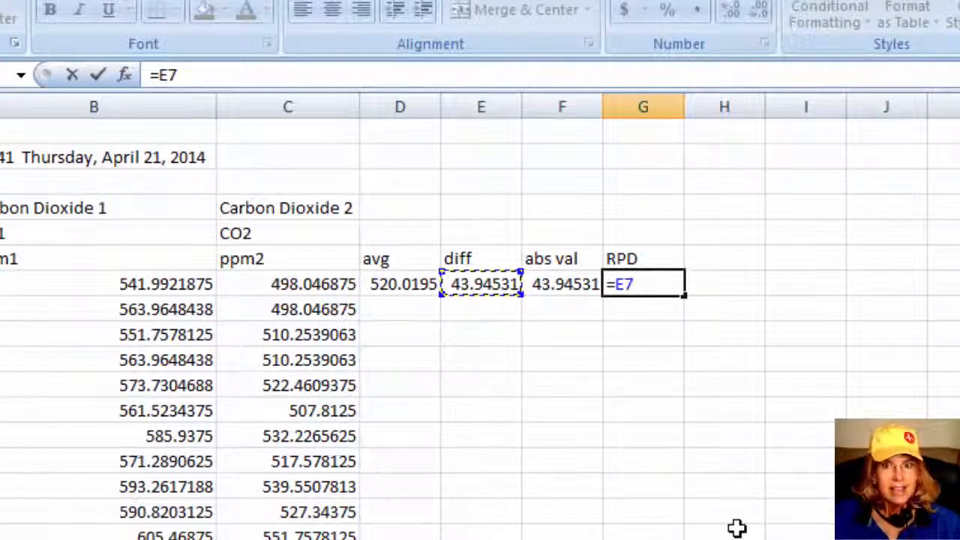
text(/)
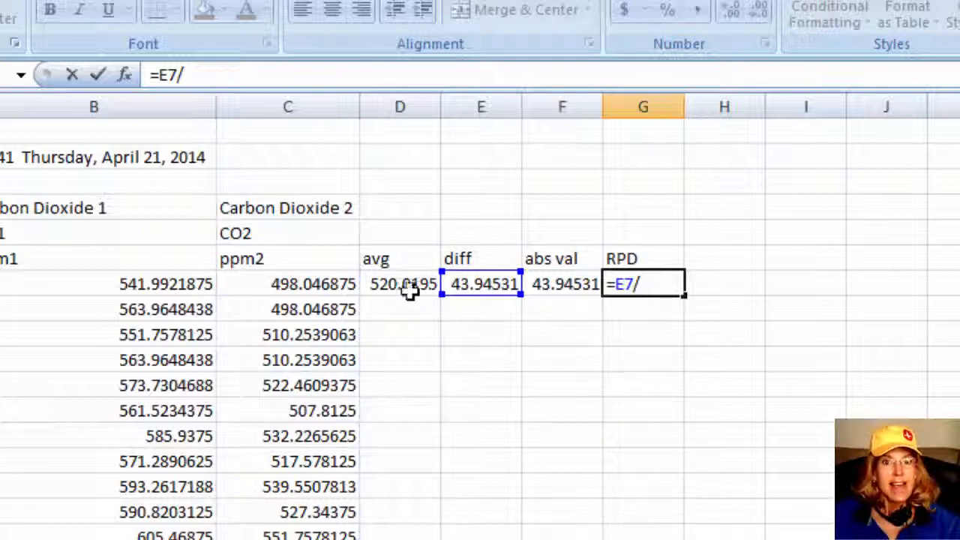
click(400, 284)
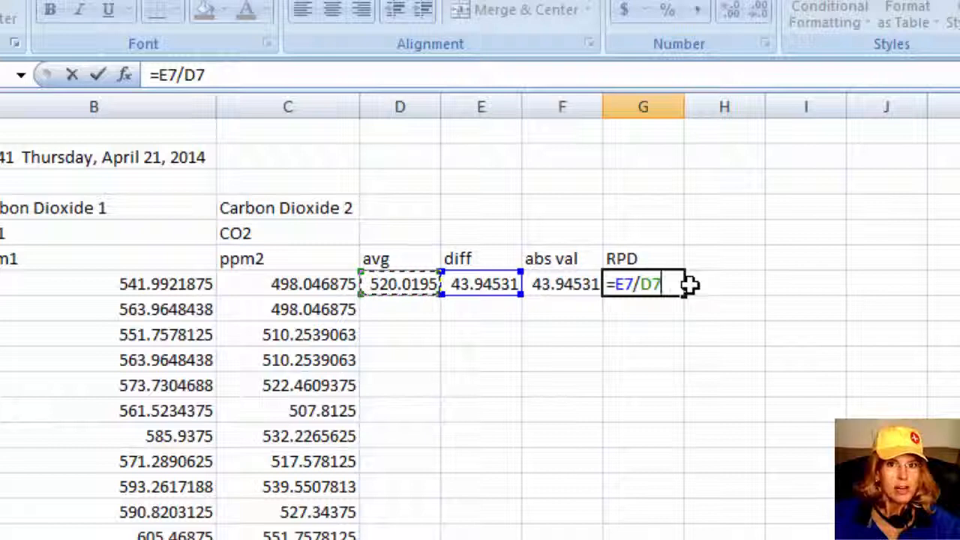
key(Return)
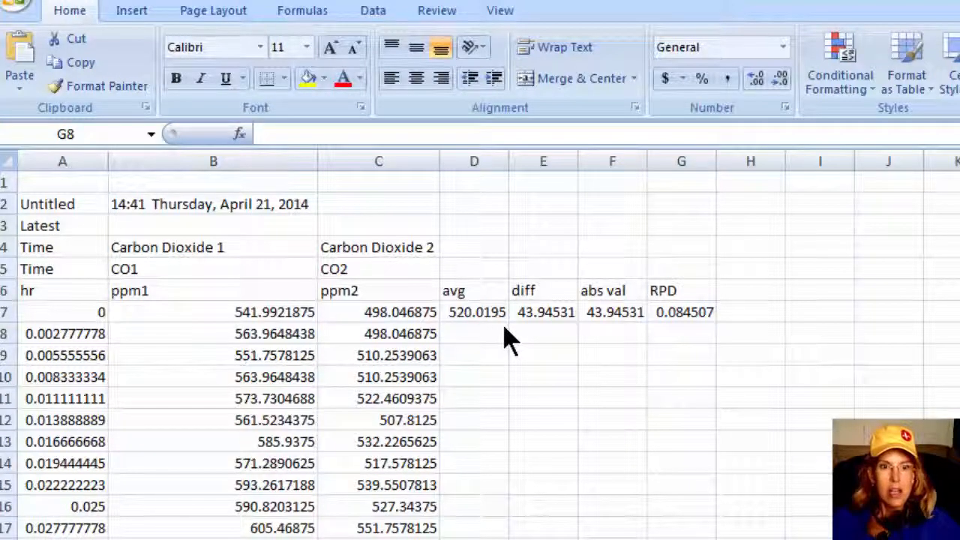
Fill the avg, diff, abs val and RPD formulas in D7:G7 down through all the data rows
click(465, 312)
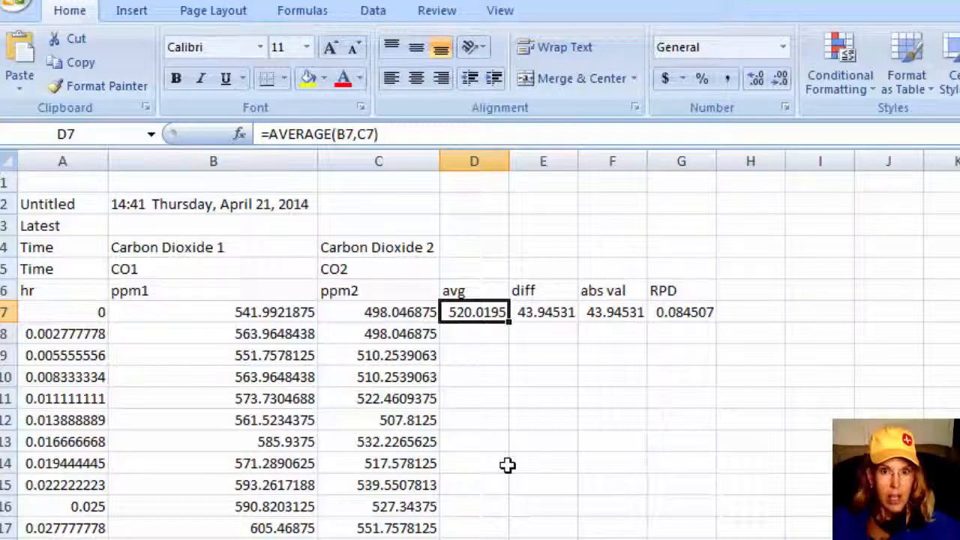
click(551, 373)
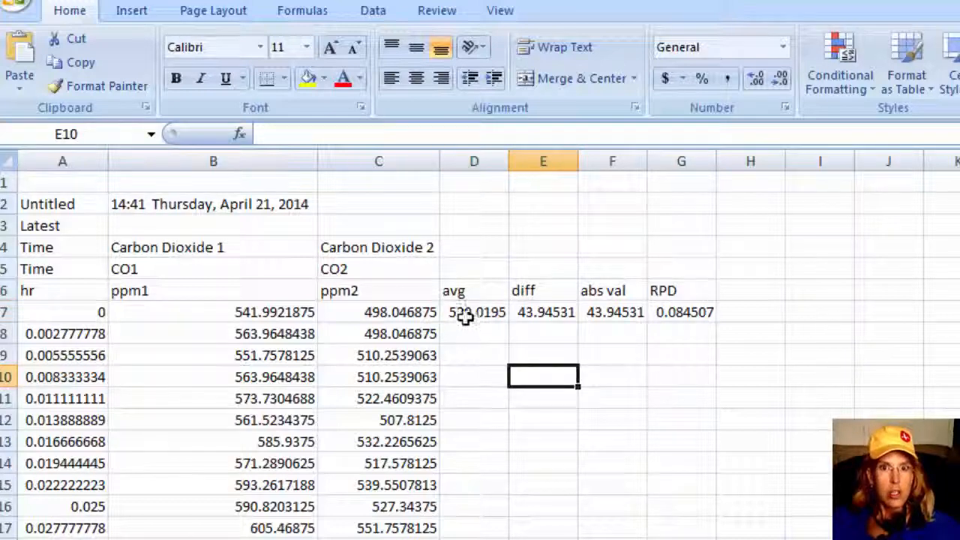
drag(468, 314, 657, 312)
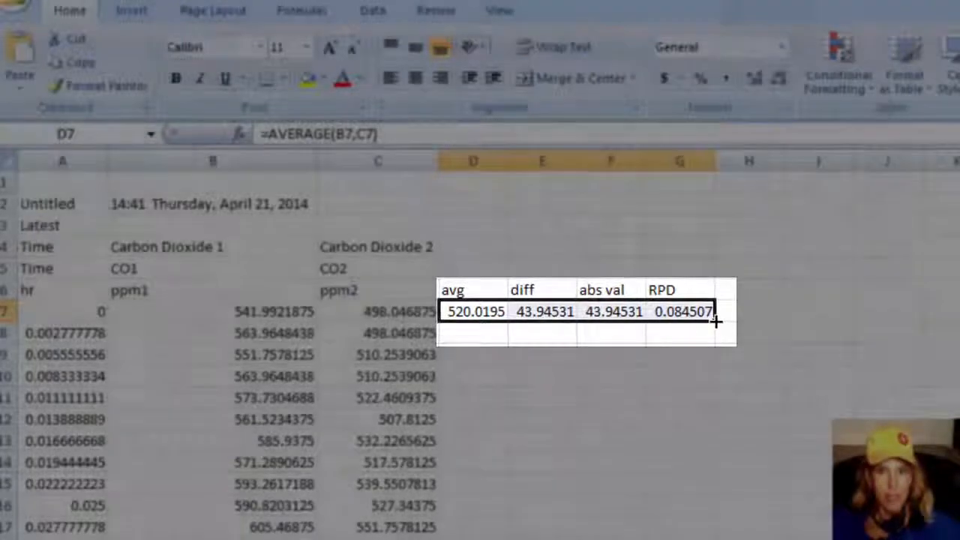
double_click(716, 321)
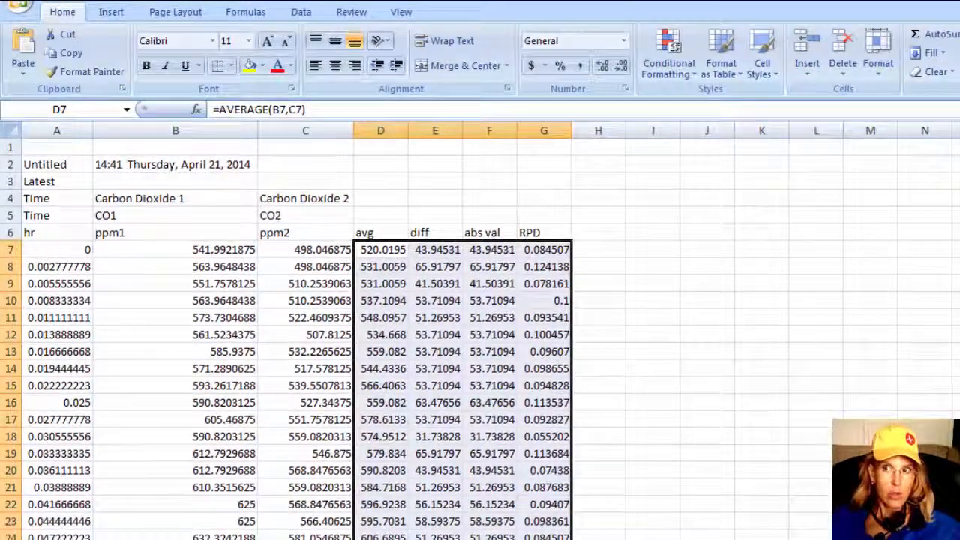
Check the filled formula columns down to the last data row and return to the top of the sheet
scroll(300, 338, down, 20)
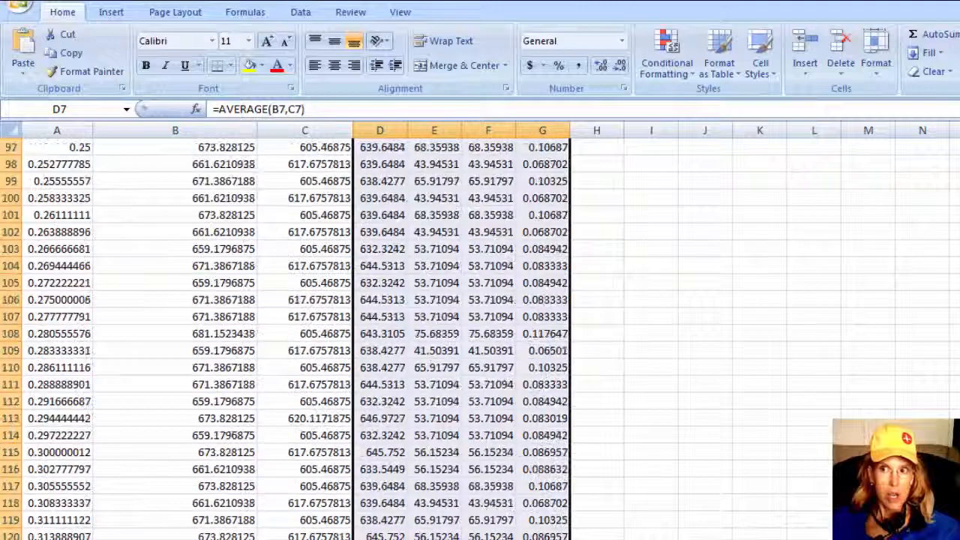
scroll(488, 353, down, 20)
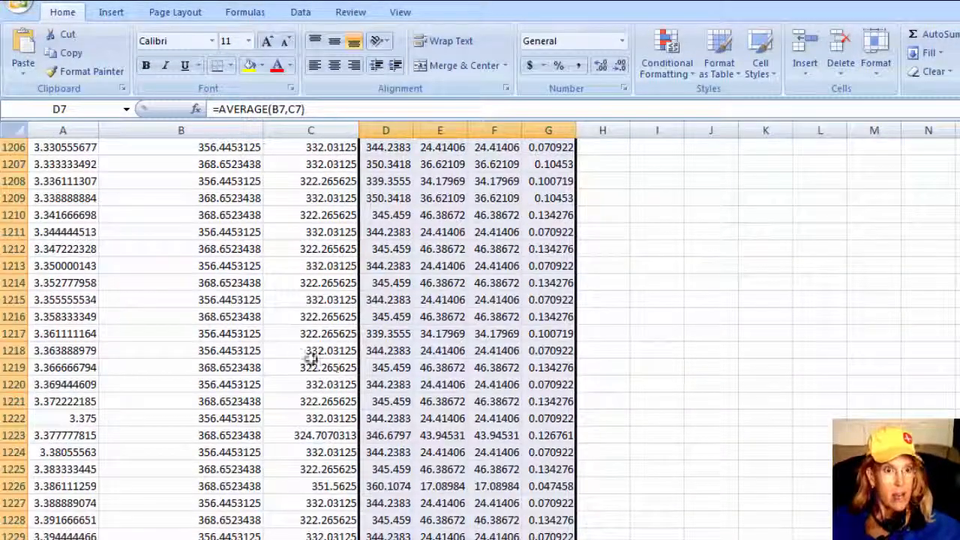
click(78, 230)
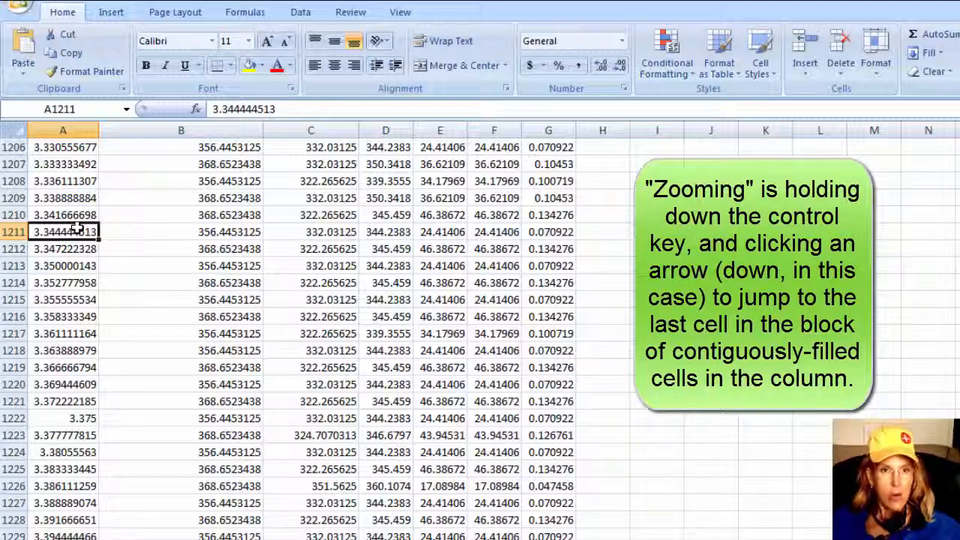
key(ctrl+Down)
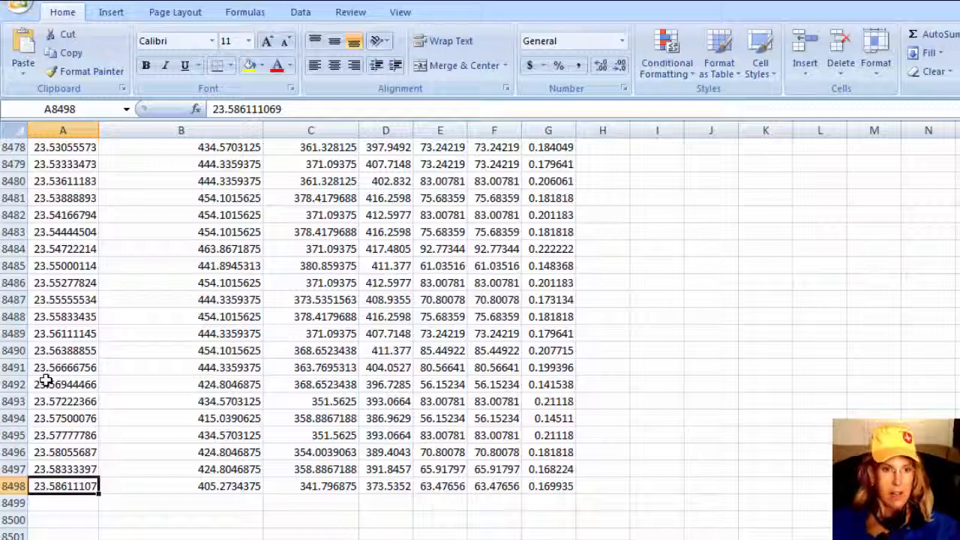
key(ctrl+Up)
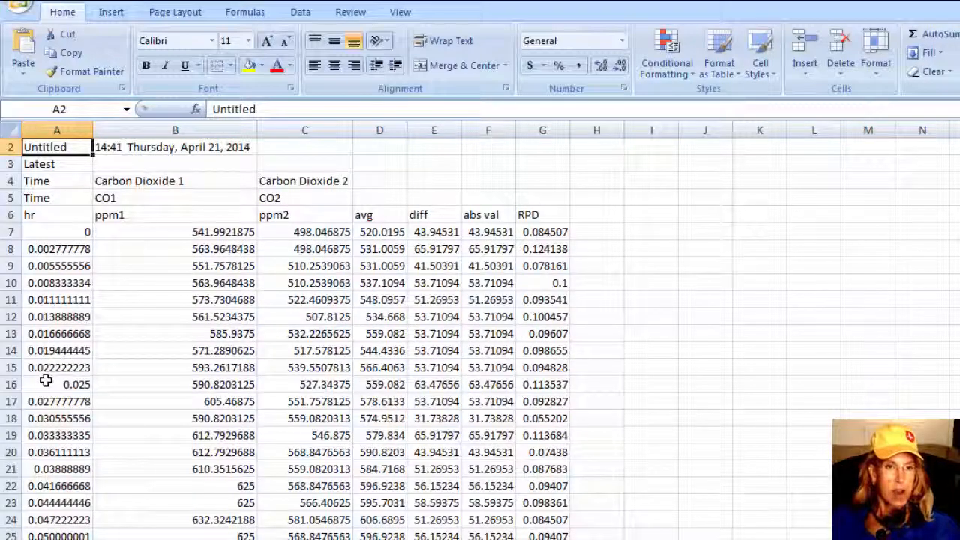
scroll(46, 381, up, 1)
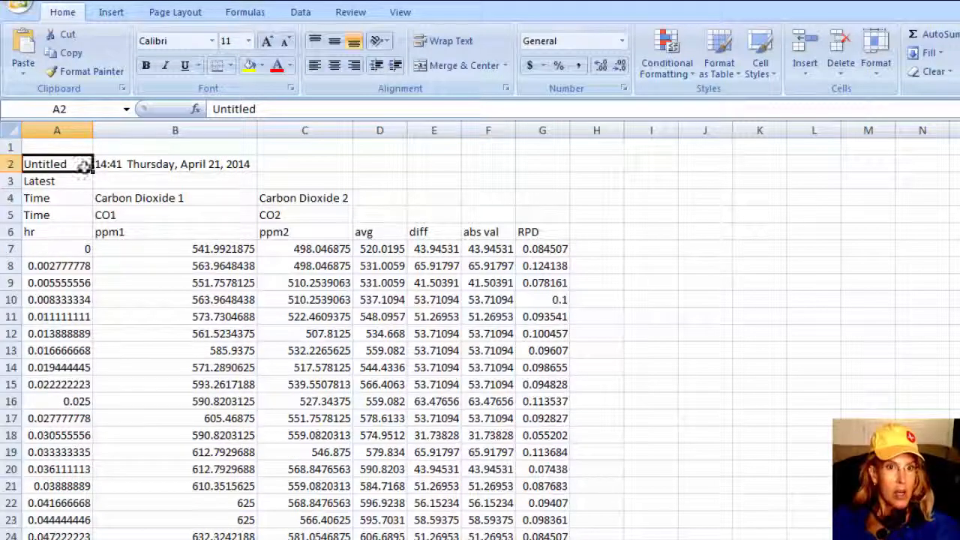